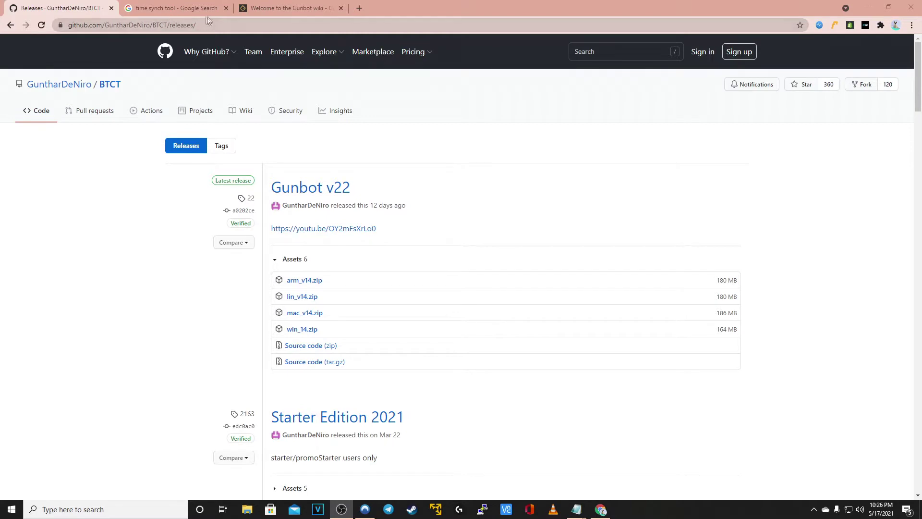
# Download win_14.zip from the Gunbot v22 release assets and open the downloaded archive
pyautogui.moveTo(216, 27); pyautogui.dragTo(75, 27)
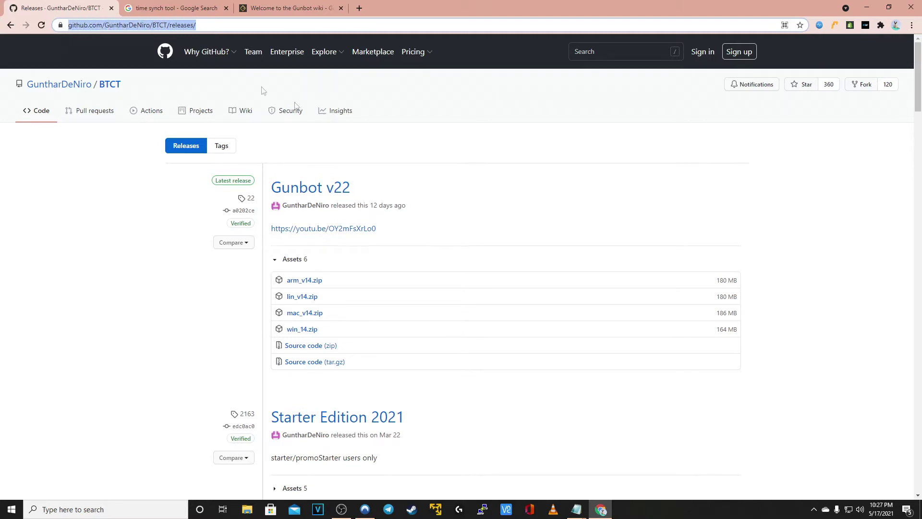
pyautogui.click(472, 164)
pyautogui.scroll(-1, 465, 180)
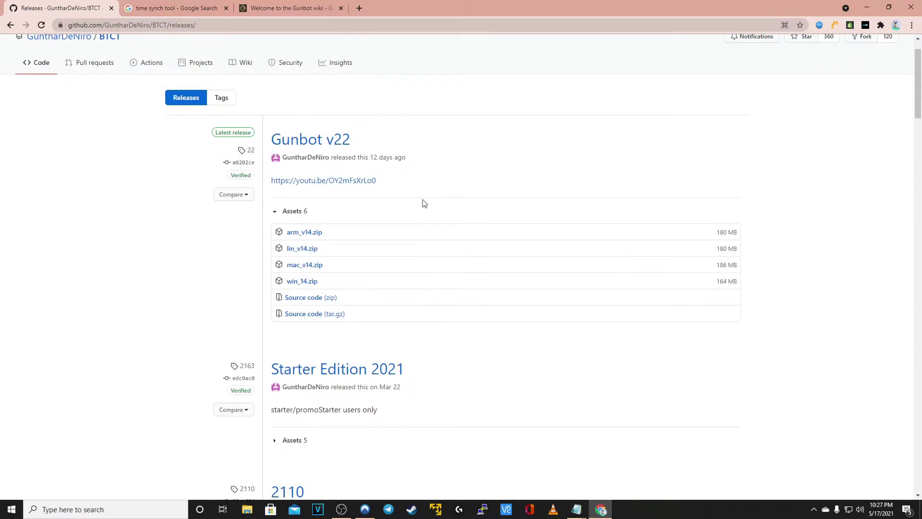
pyautogui.moveTo(372, 158); pyautogui.dragTo(423, 169)
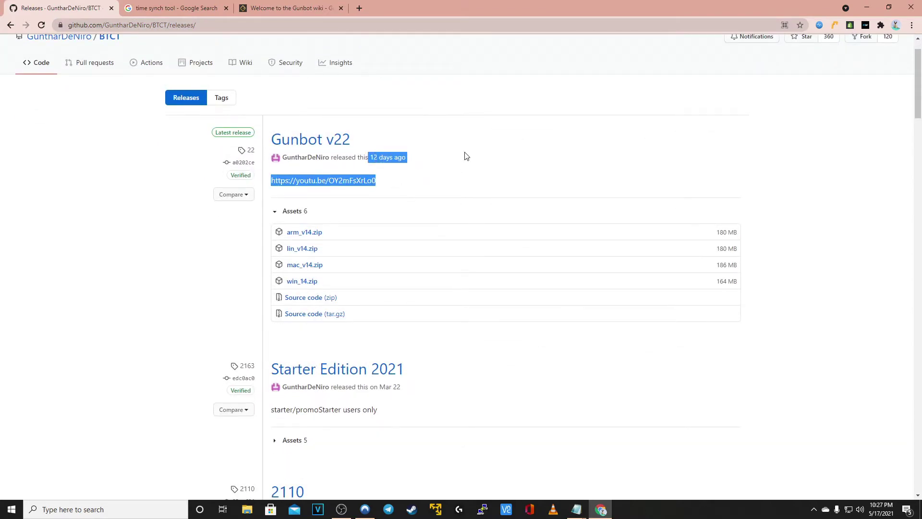
pyautogui.scroll(-1, 465, 157)
pyautogui.click(308, 236)
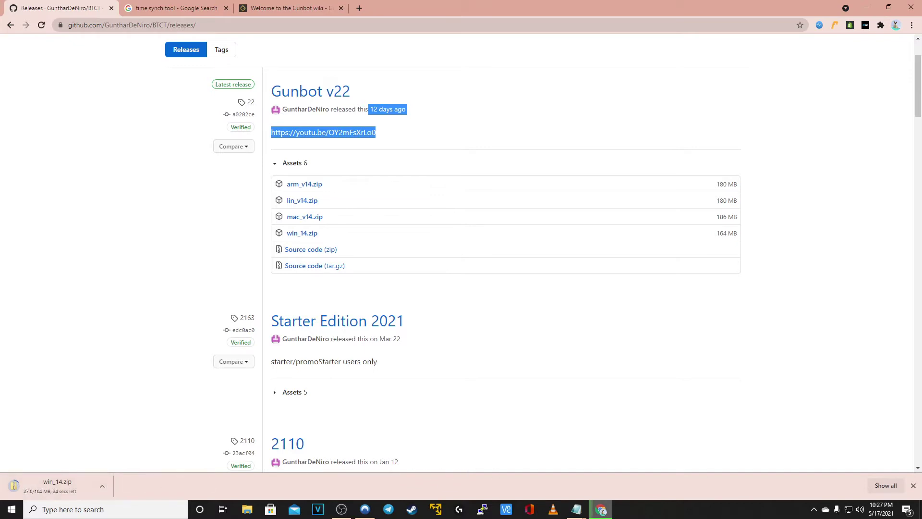
pyautogui.hotkey('alt', 'Tab')
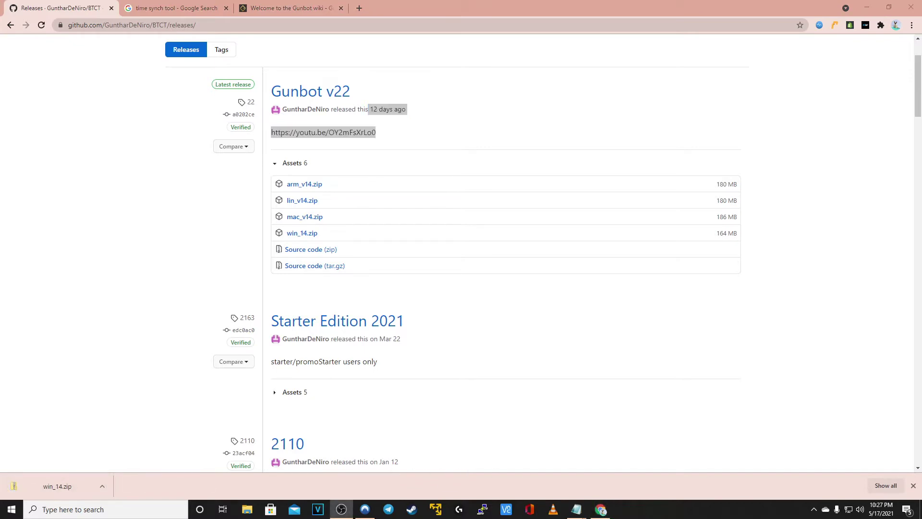
pyautogui.click(67, 489)
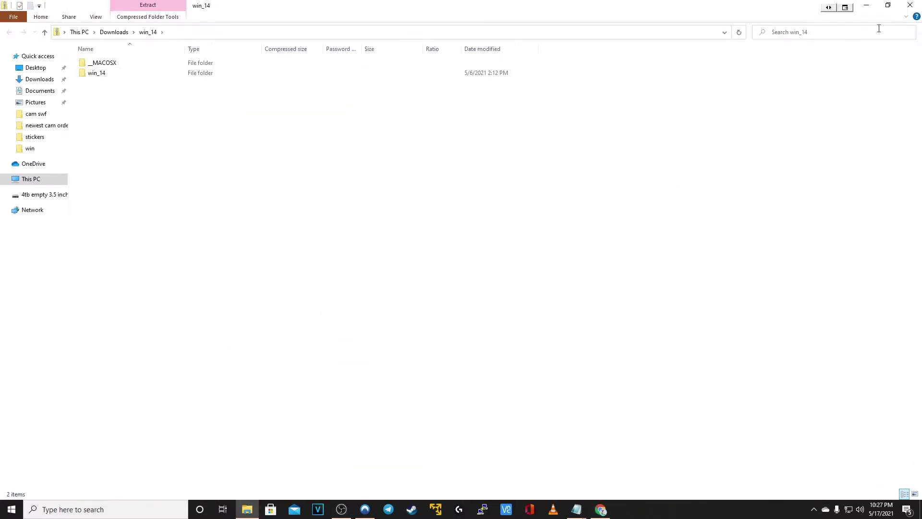
# Copy the win_14 folder from the archive onto the desktop
pyautogui.click(888, 5)
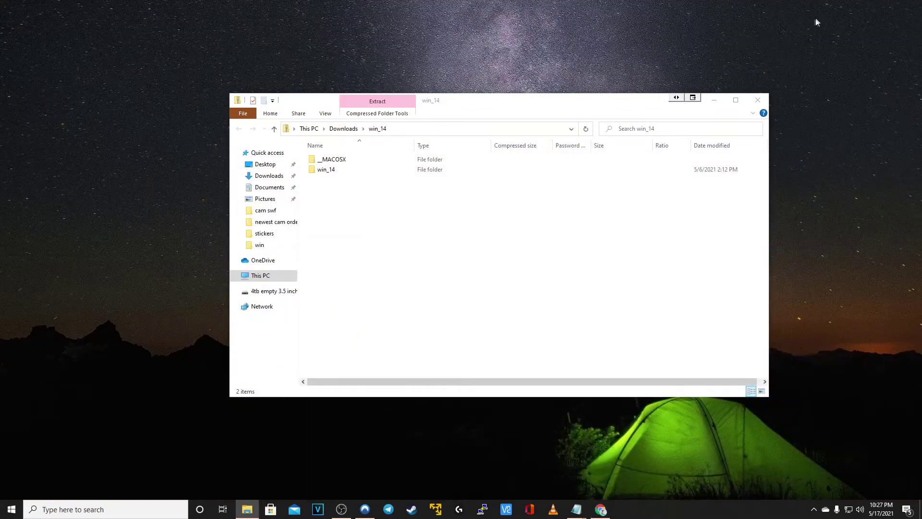
pyautogui.click(356, 160)
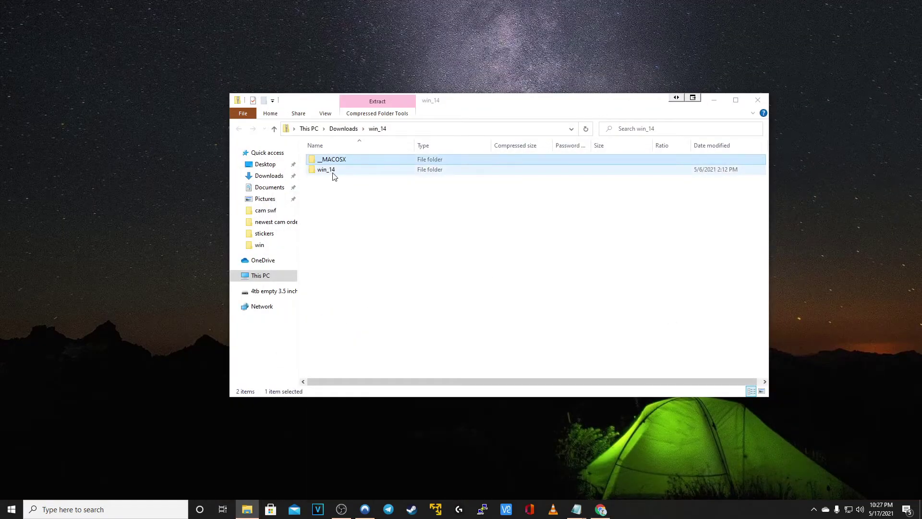
pyautogui.click(334, 176)
pyautogui.moveTo(340, 173); pyautogui.dragTo(95, 106)
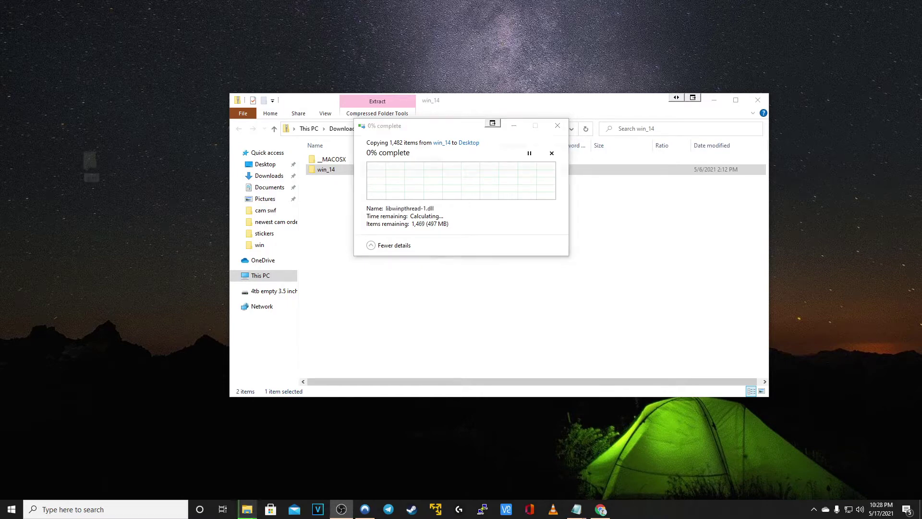
# Rename the desktop folder to gunbot
pyautogui.rightClick(85, 170)
pyautogui.click(148, 340)
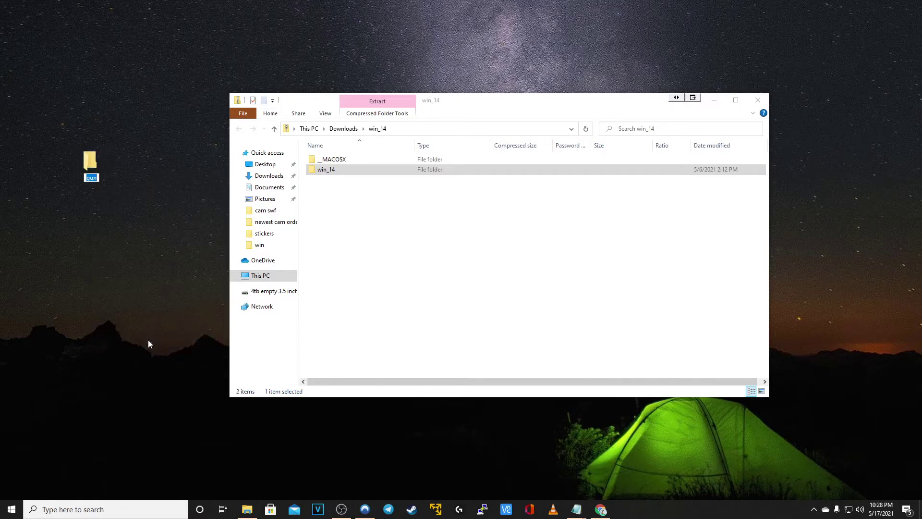
pyautogui.write('bot')
pyautogui.press('Return')
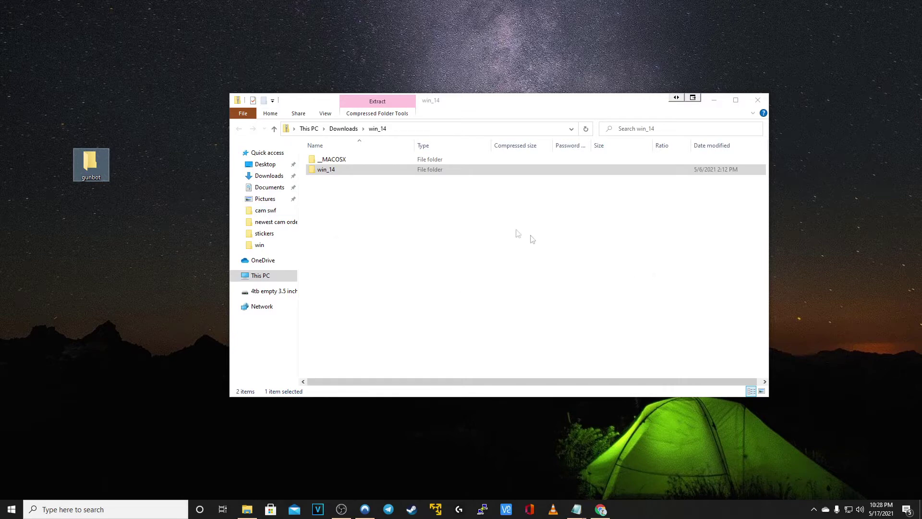
# Open gunbot beside the archive window and copy win_14 into it
pyautogui.doubleClick(81, 154)
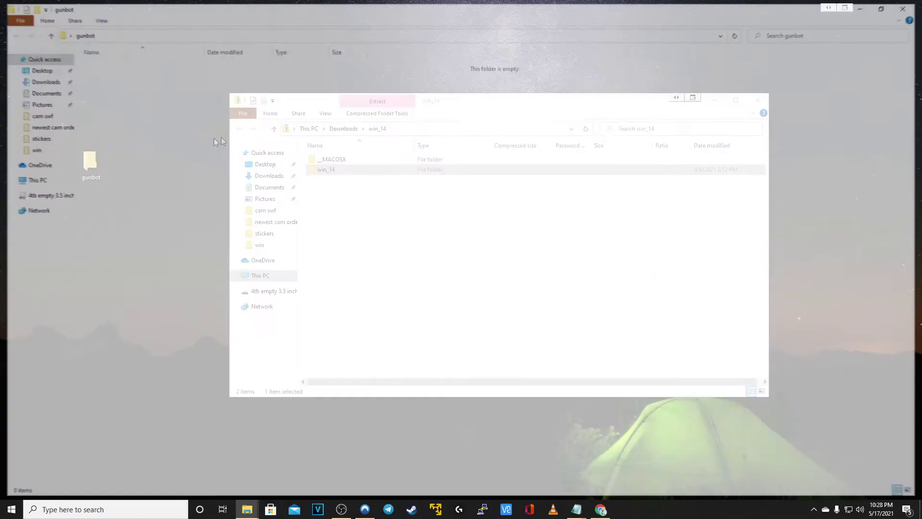
pyautogui.click(888, 5)
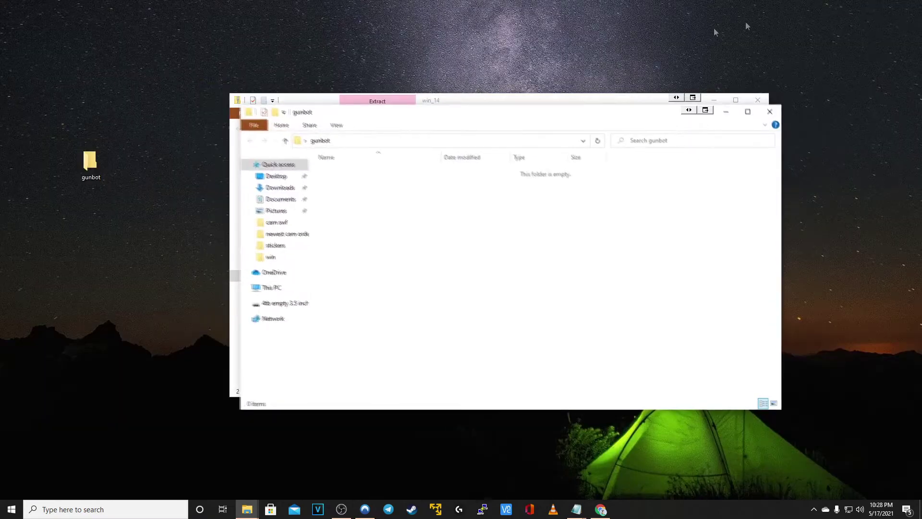
pyautogui.moveTo(490, 115); pyautogui.dragTo(226, 135)
pyautogui.moveTo(525, 117); pyautogui.dragTo(807, 129)
pyautogui.moveTo(283, 134); pyautogui.dragTo(380, 95)
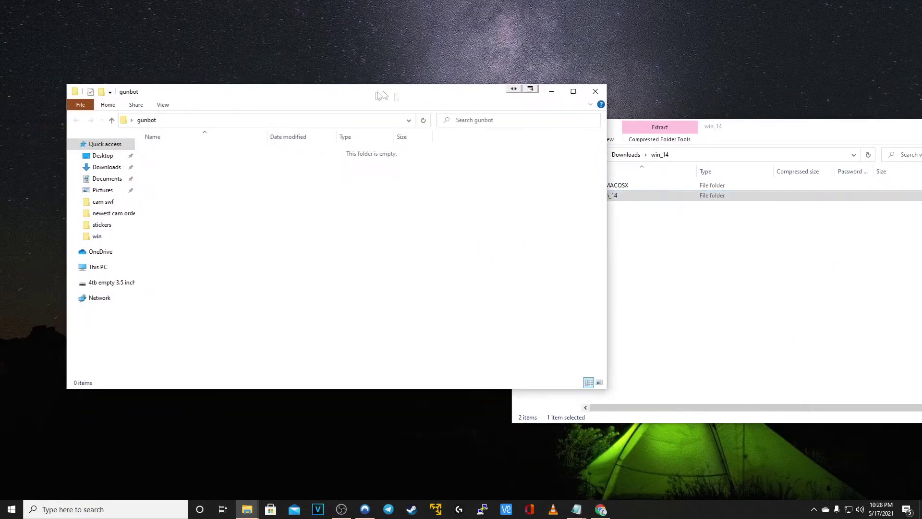
pyautogui.moveTo(632, 198); pyautogui.dragTo(244, 189)
# Close the archive window and select win_14 inside gunbot
pyautogui.click(743, 237)
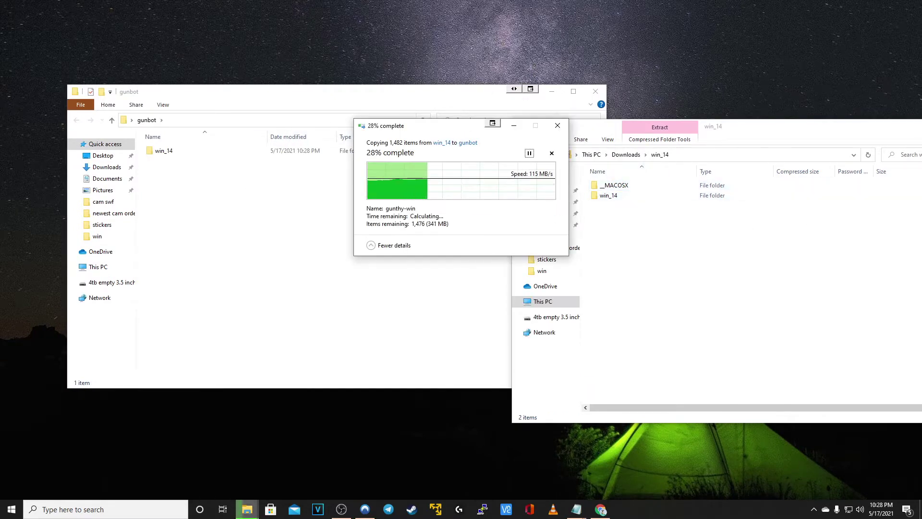
pyautogui.hotkey('alt', 'F4')
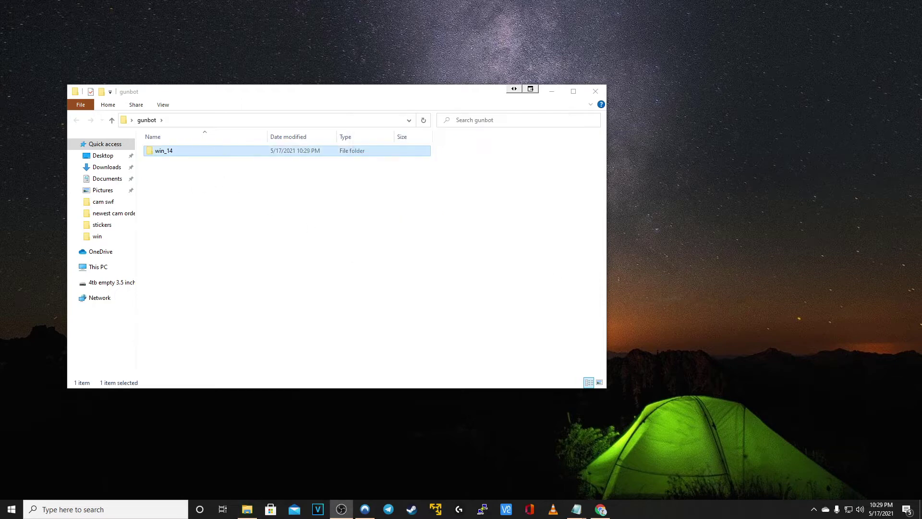
pyautogui.click(168, 154)
# Uncheck Read-only in win_14's Properties, applying it to all subfolders and files
pyautogui.rightClick(171, 153)
pyautogui.click(249, 151)
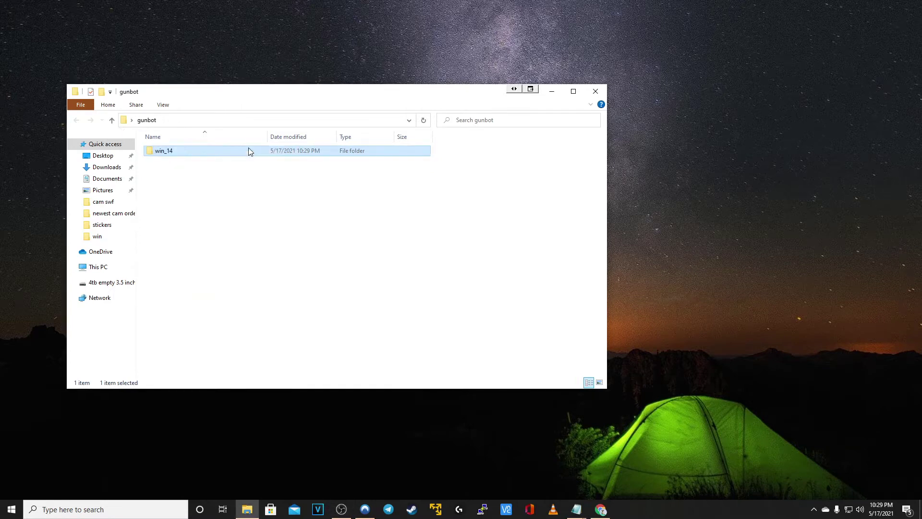
pyautogui.rightClick(237, 153)
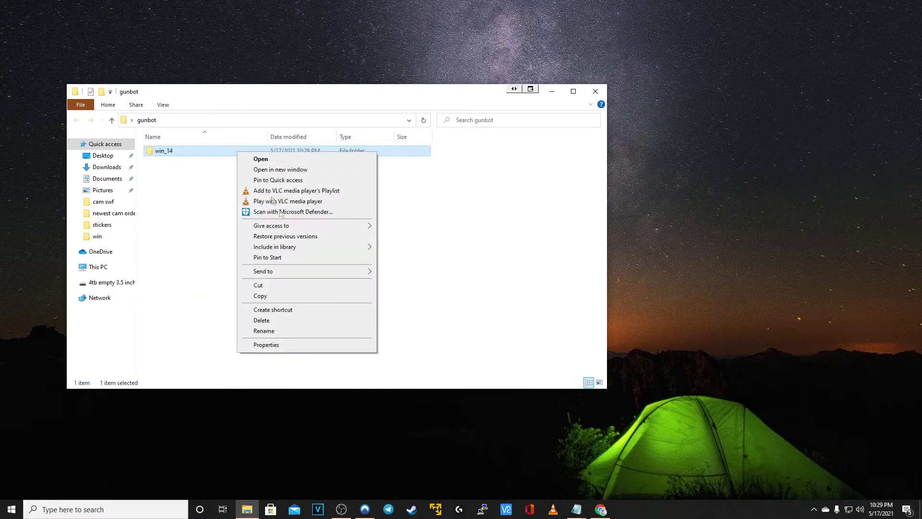
pyautogui.click(290, 344)
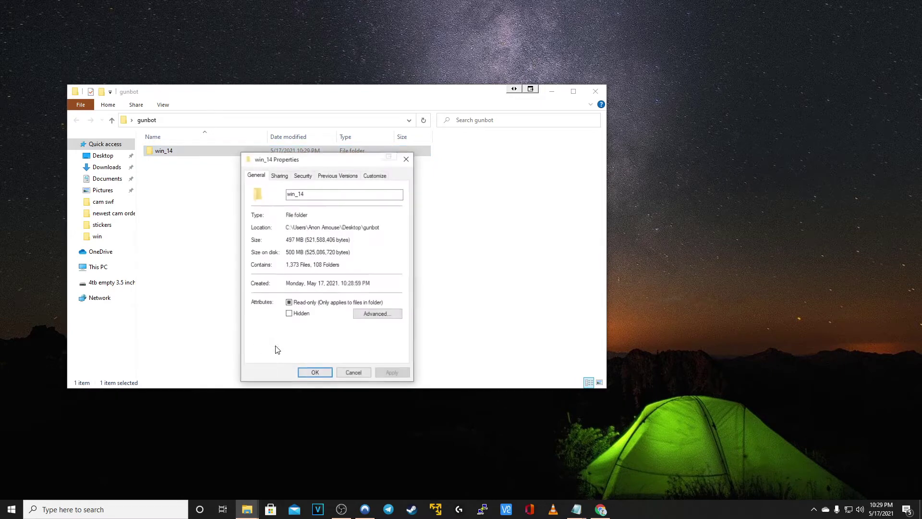
pyautogui.click(289, 303)
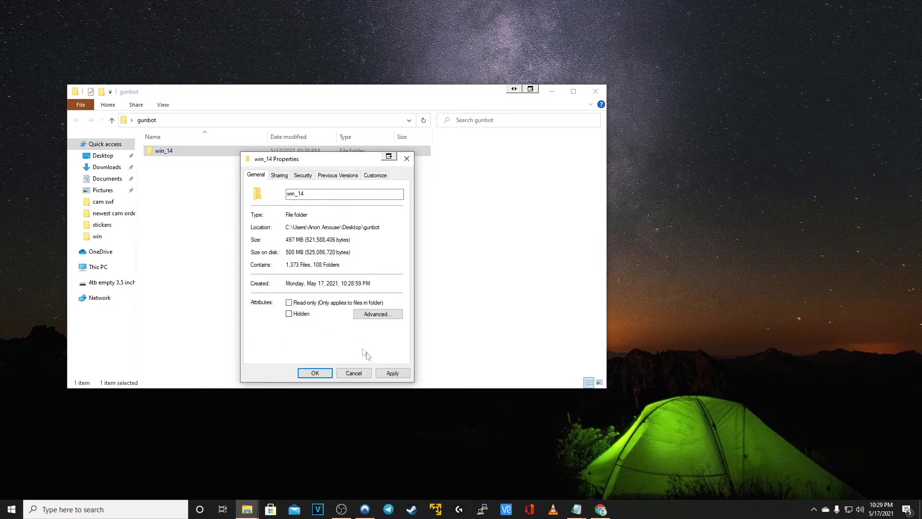
pyautogui.click(393, 373)
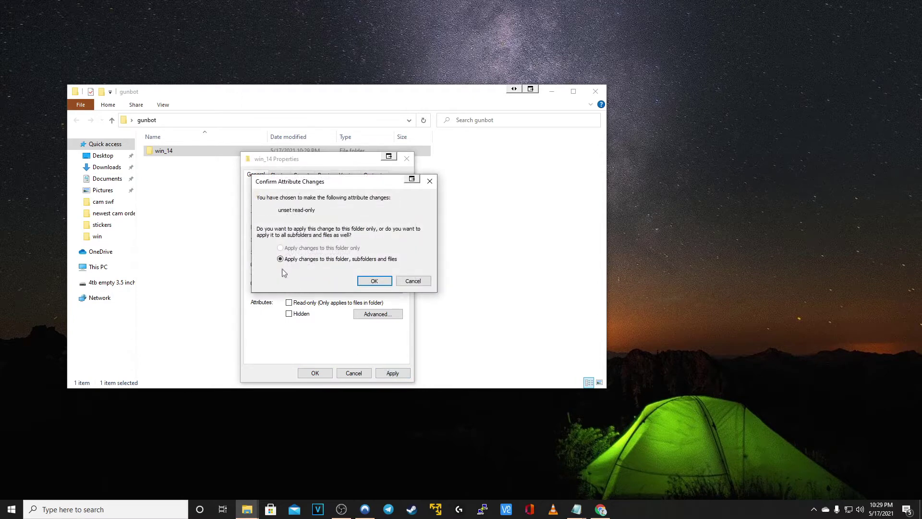
pyautogui.click(375, 281)
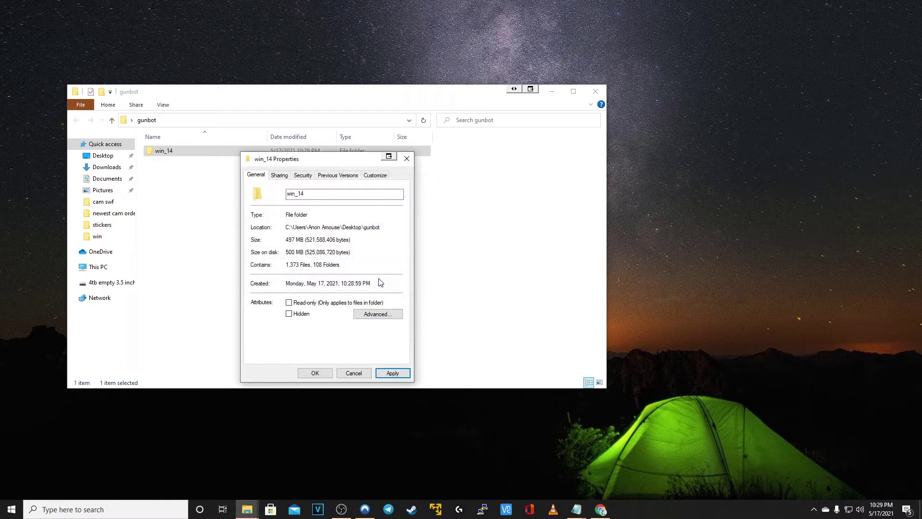
pyautogui.click(315, 373)
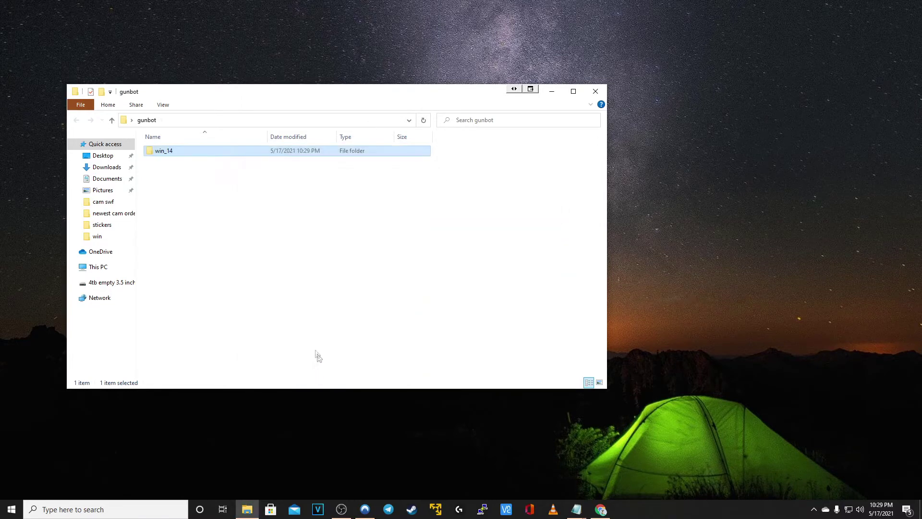
# Inside win_14, tick Unblock in gunthy-win's Properties and apply it
pyautogui.doubleClick(175, 155)
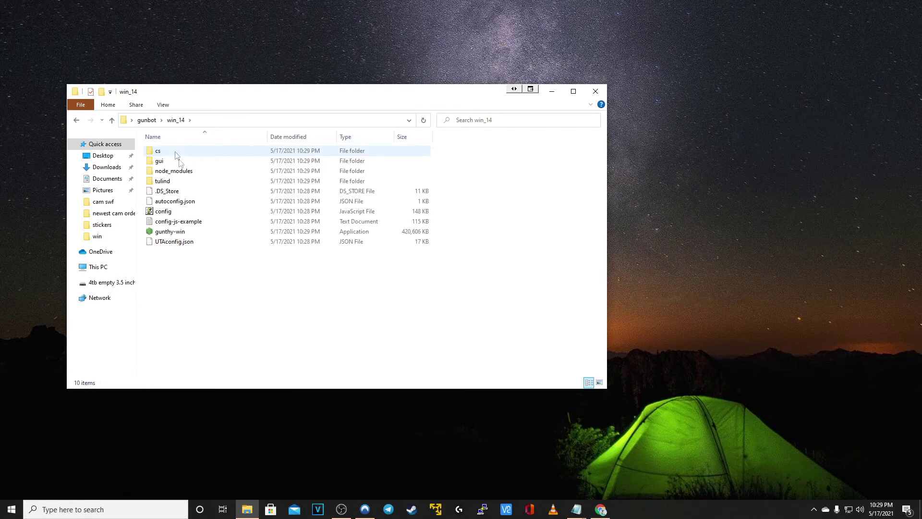
pyautogui.click(176, 235)
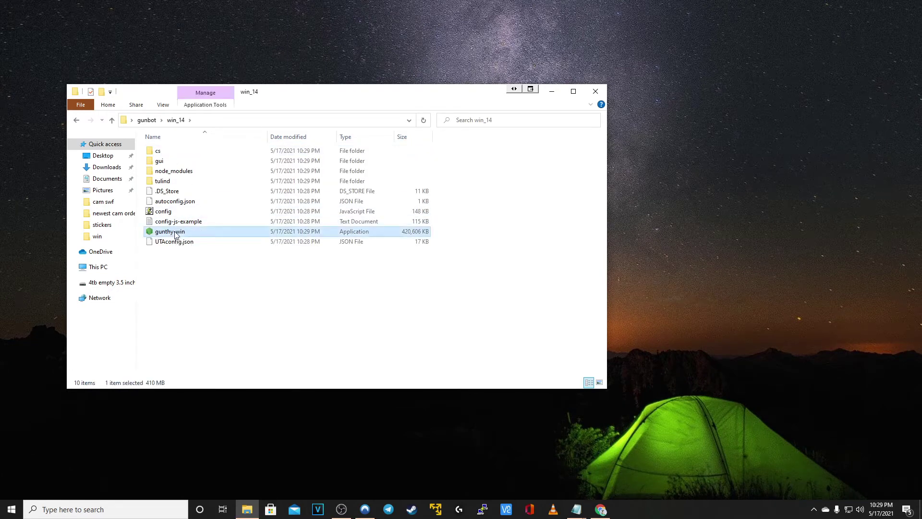
pyautogui.rightClick(176, 234)
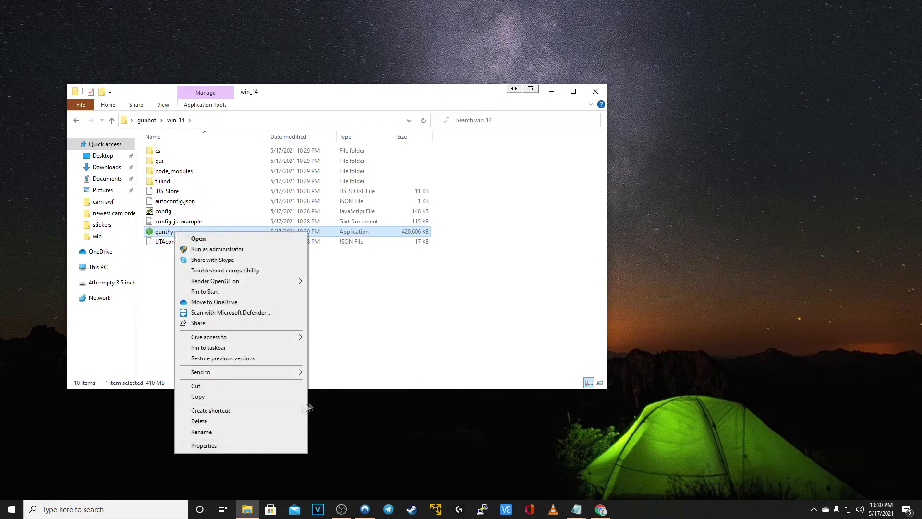
pyautogui.click(232, 447)
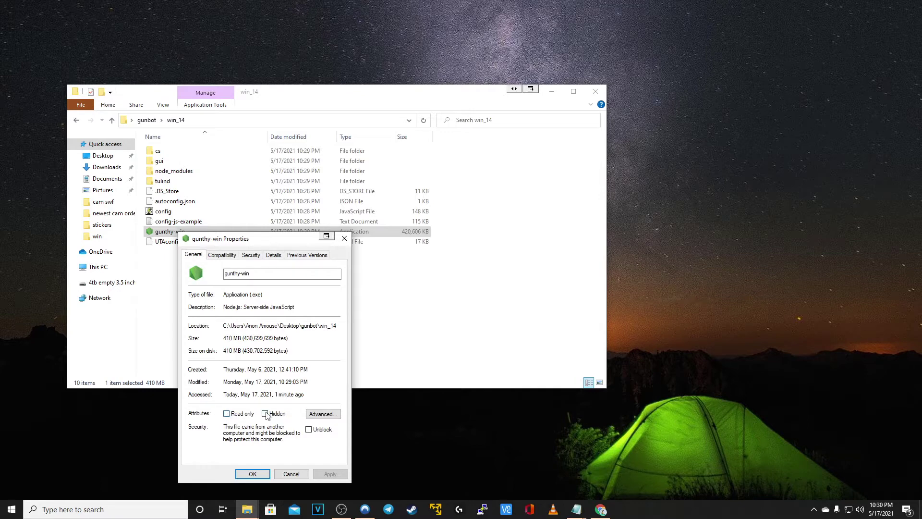
pyautogui.click(309, 430)
pyautogui.click(336, 474)
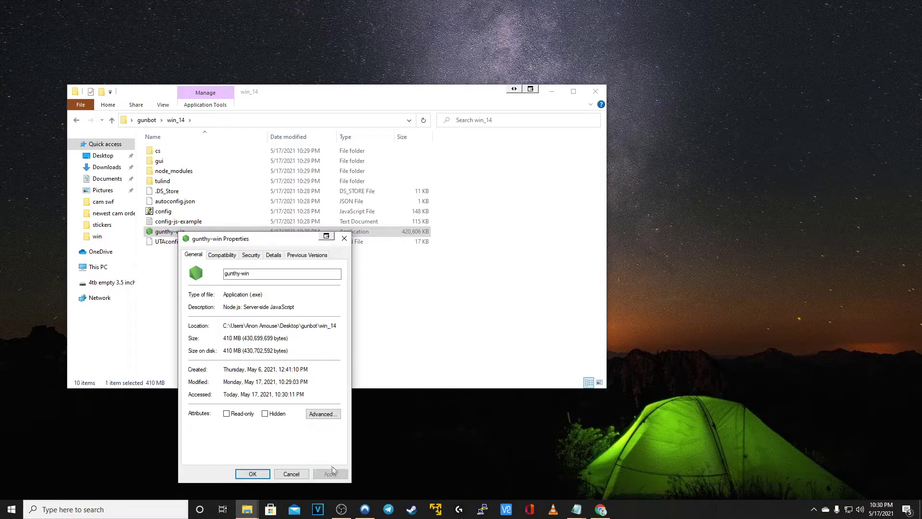
pyautogui.click(252, 473)
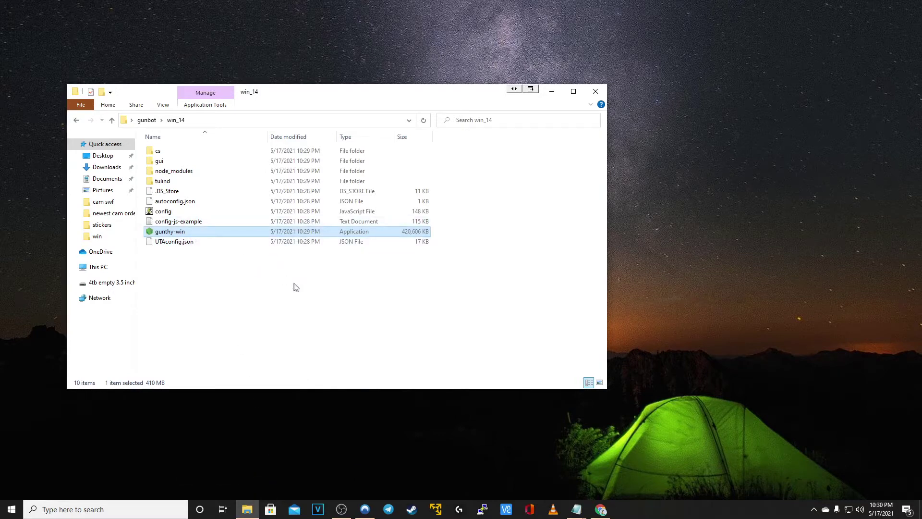
# Open the NetTime page from the time synch tool search results
pyautogui.click(601, 509)
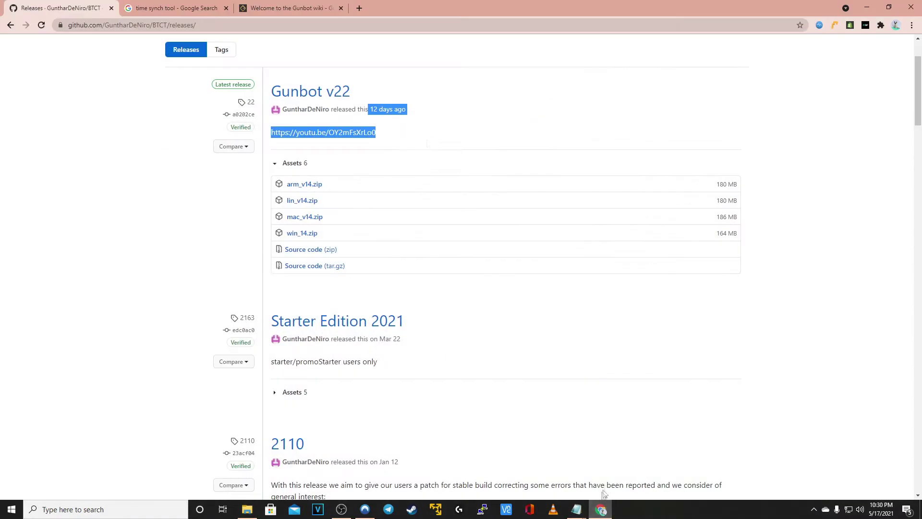
pyautogui.click(193, 12)
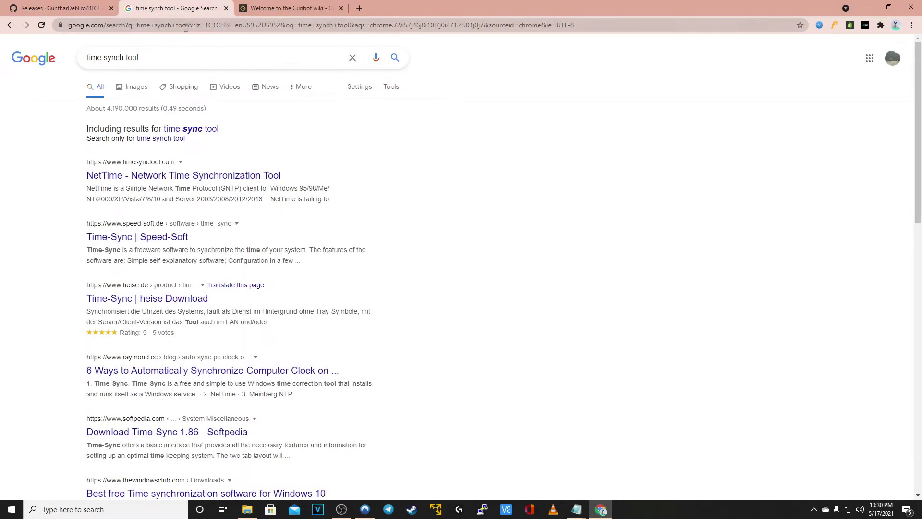
pyautogui.click(208, 174)
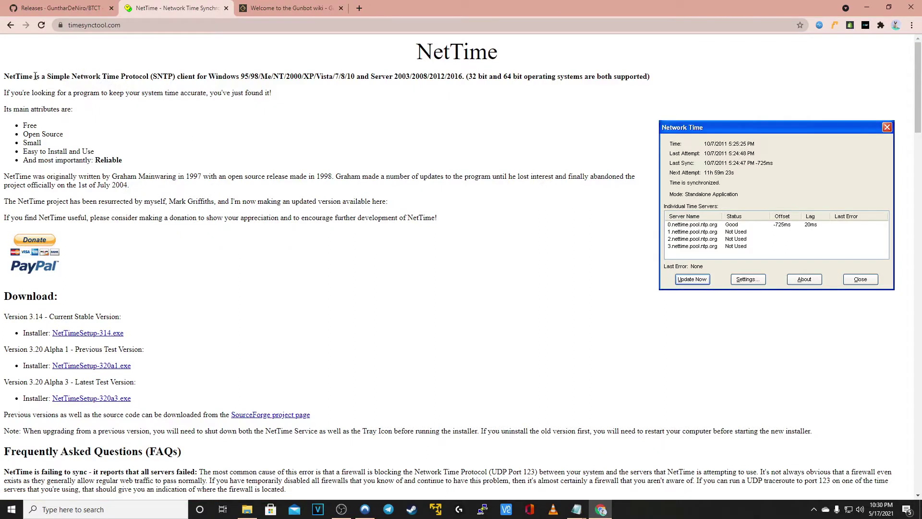
# Download the NetTimeSetup-314.exe installer from the NetTime page
pyautogui.moveTo(37, 76); pyautogui.dragTo(216, 91)
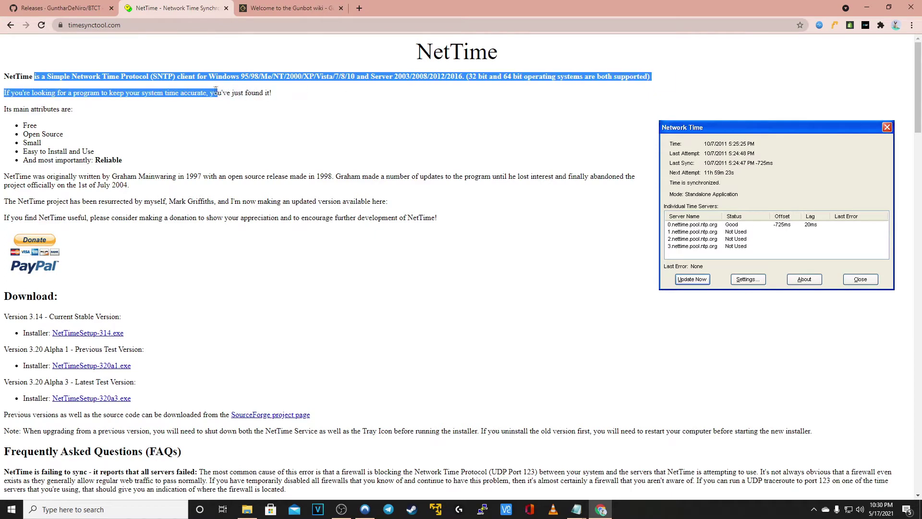
pyautogui.click(188, 95)
pyautogui.moveTo(129, 94); pyautogui.dragTo(296, 96)
pyautogui.click(277, 112)
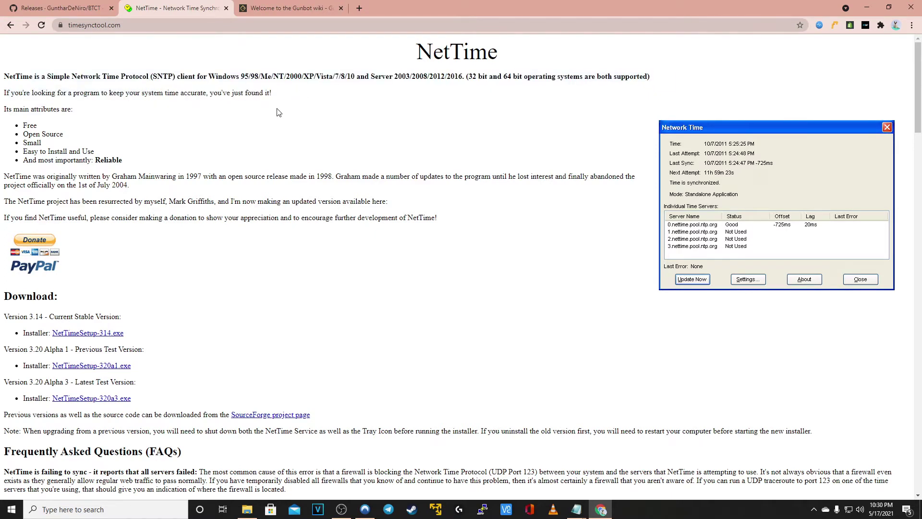
pyautogui.moveTo(28, 126); pyautogui.dragTo(38, 130)
pyautogui.scroll(-3, 201, 157)
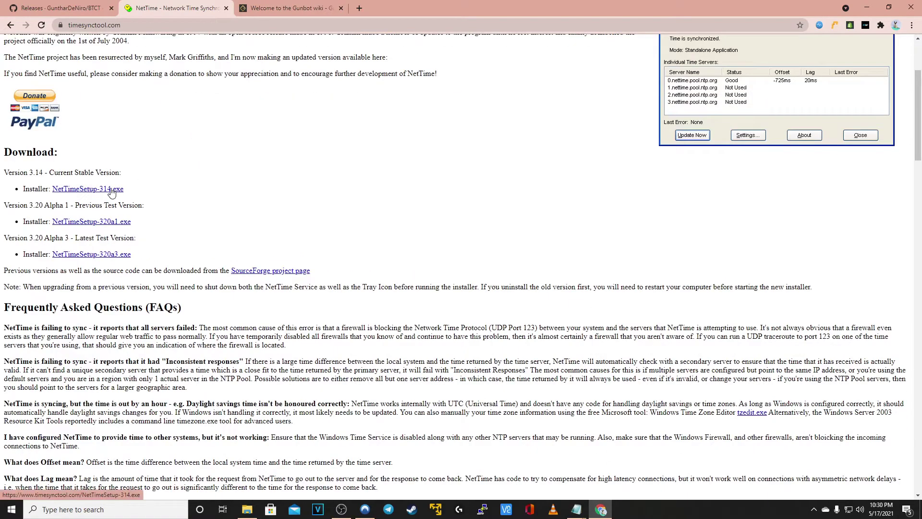
pyautogui.click(112, 191)
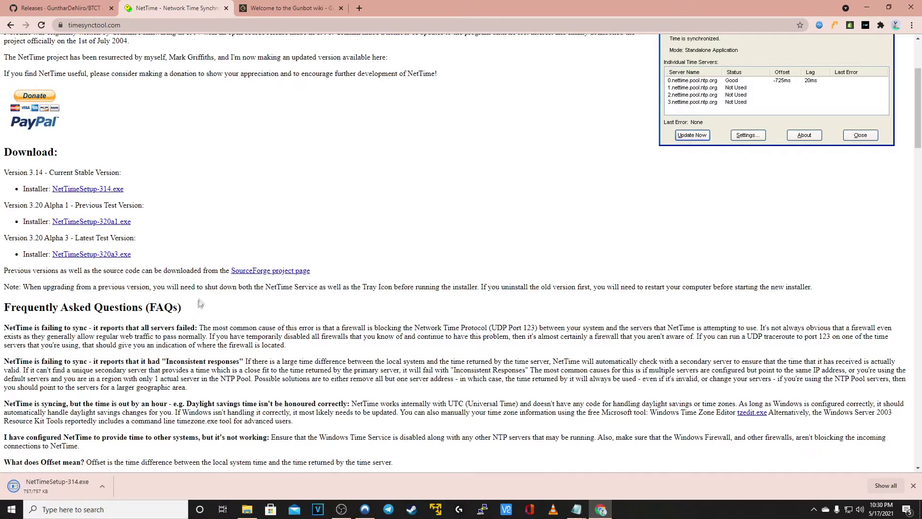
# Install NetTime as a service using the default install and Start Menu folders
pyautogui.click(51, 483)
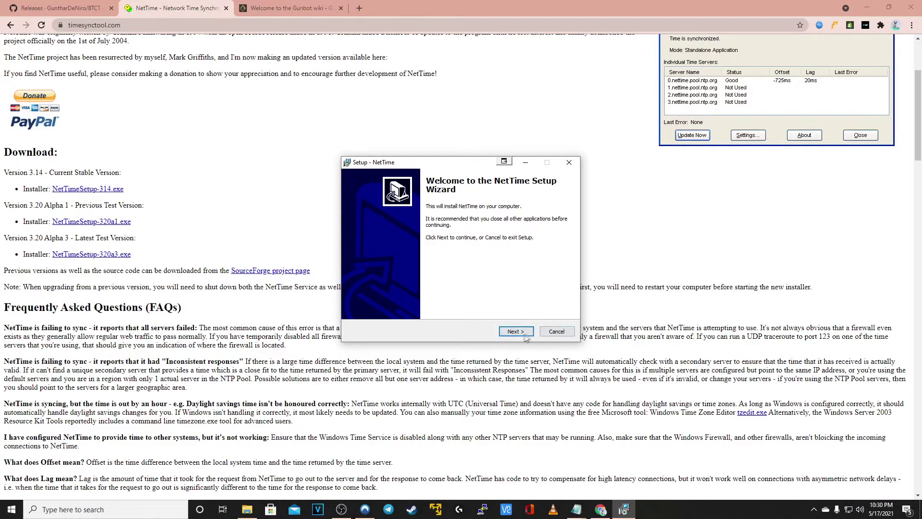
pyautogui.click(516, 332)
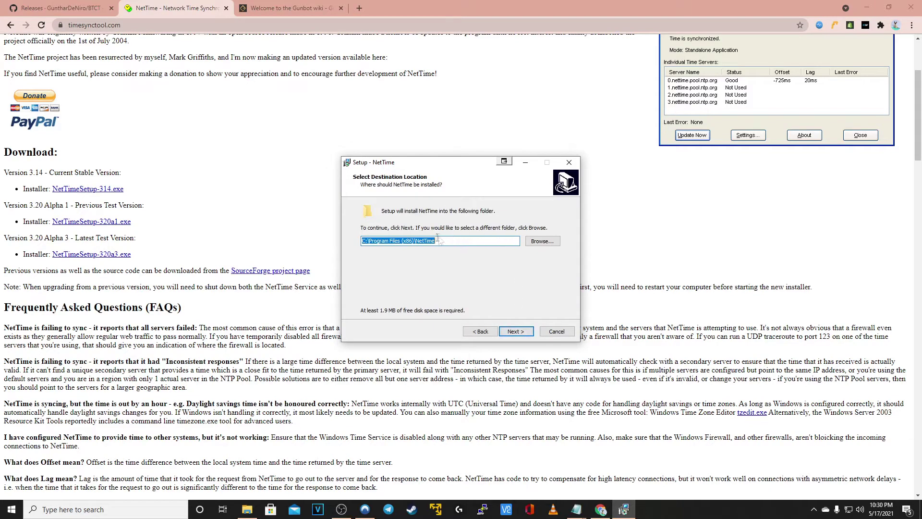
pyautogui.click(530, 332)
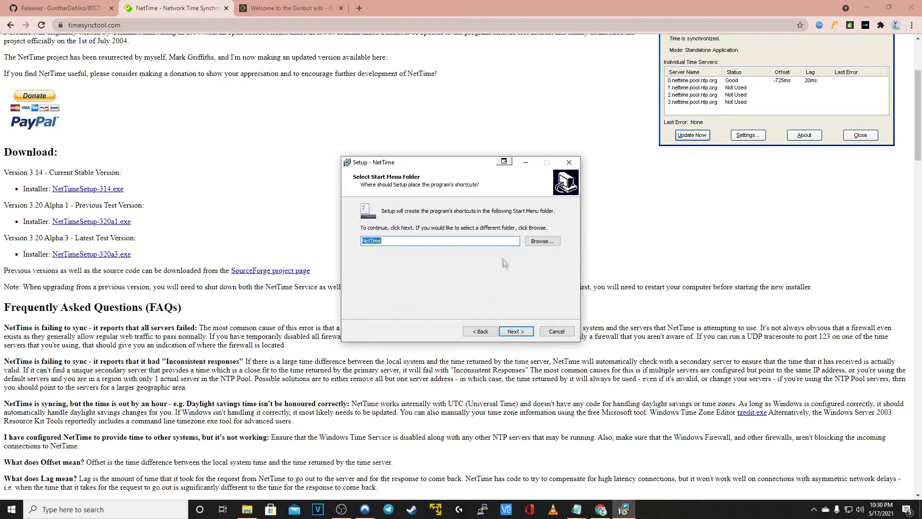
pyautogui.click(526, 333)
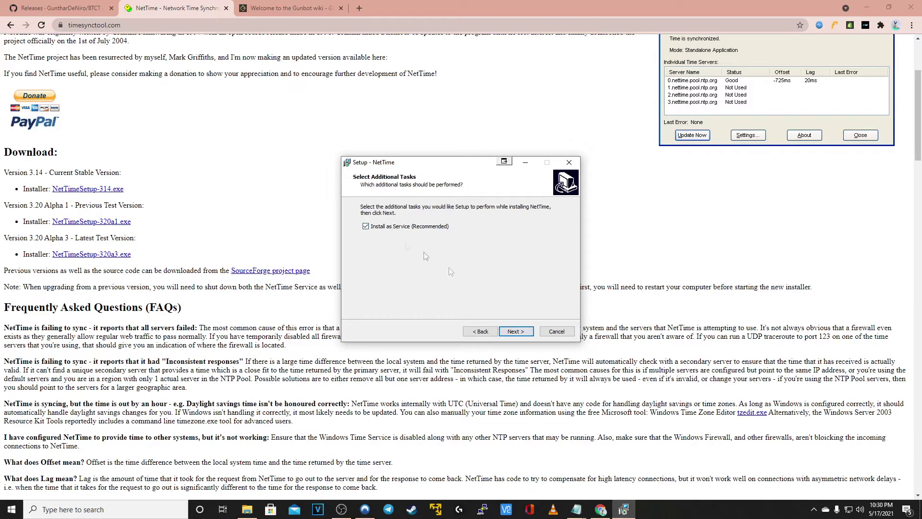
pyautogui.click(520, 334)
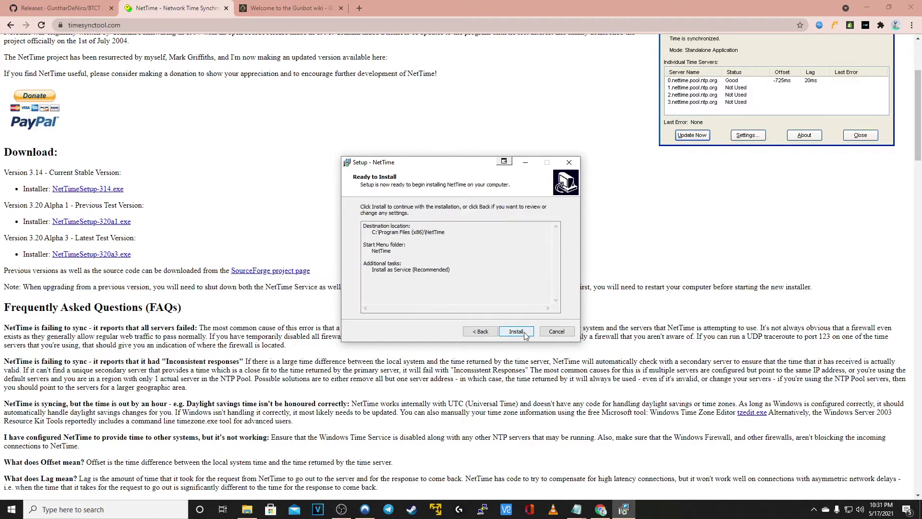
pyautogui.click(516, 331)
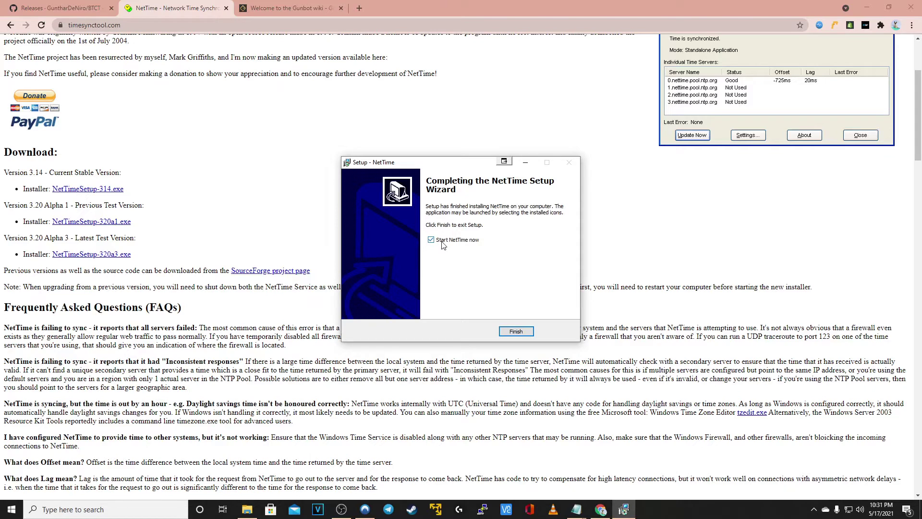
pyautogui.click(516, 332)
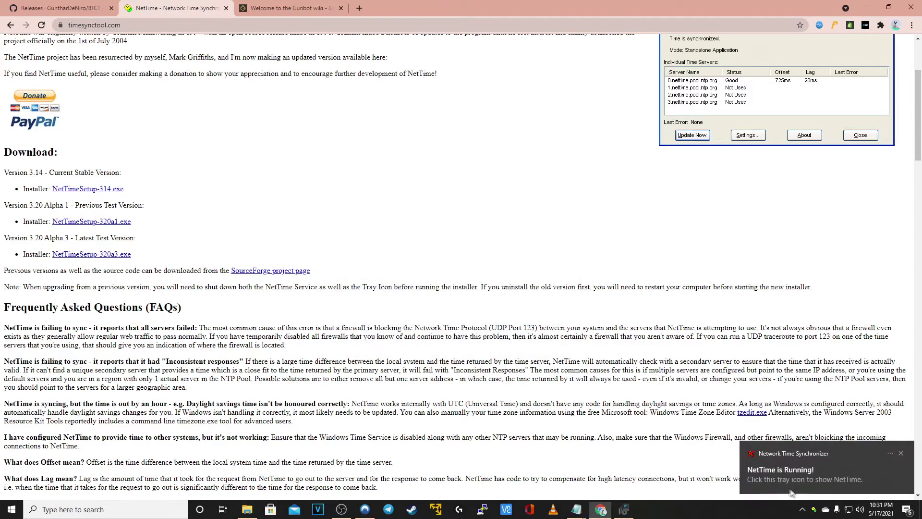
# Force an immediate NetTime sync (offset -4ms) and close the Network Time window
pyautogui.click(816, 510)
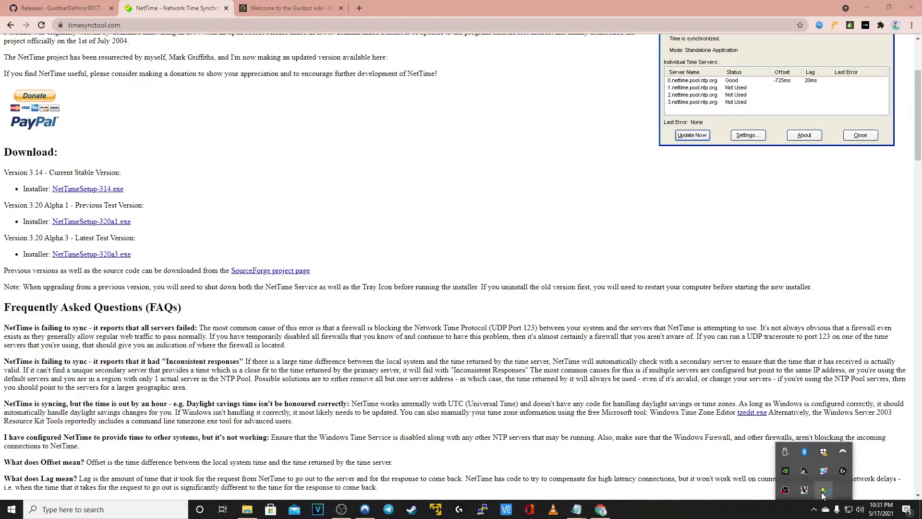
pyautogui.doubleClick(824, 491)
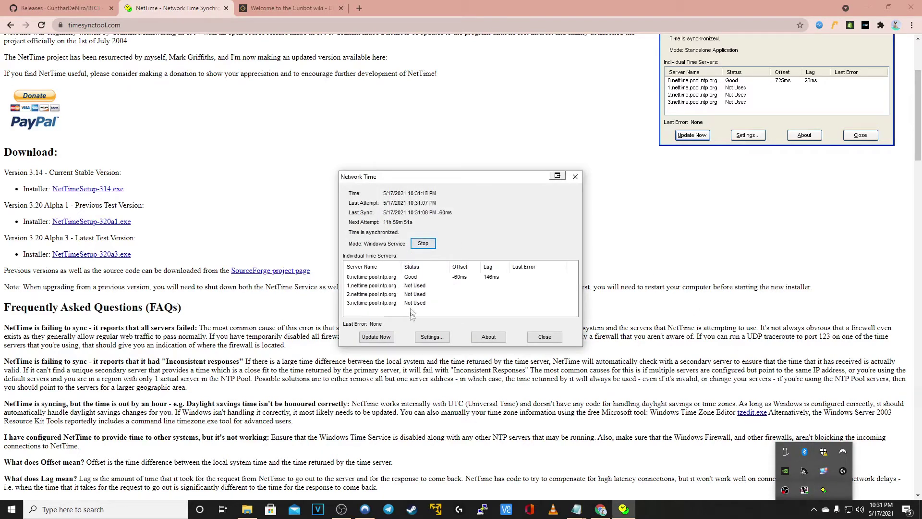
pyautogui.click(386, 339)
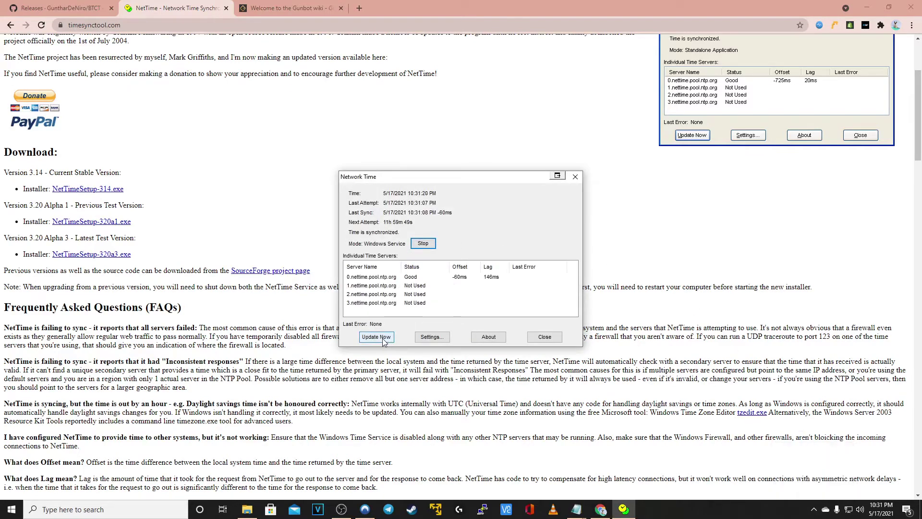
pyautogui.click(383, 339)
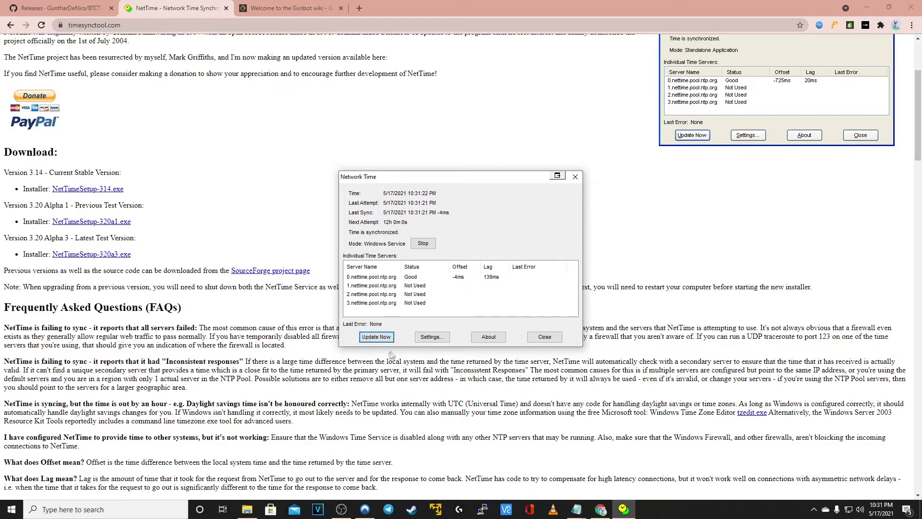
pyautogui.click(544, 337)
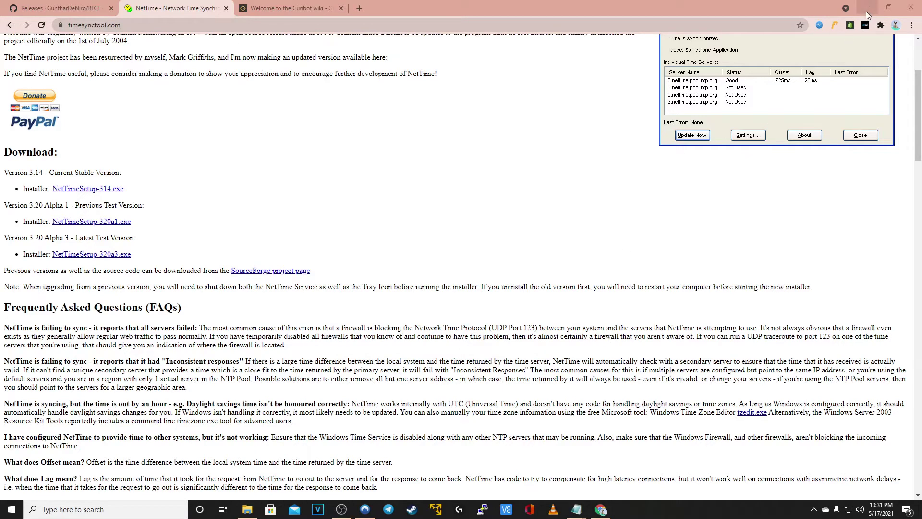
pyautogui.click(868, 16)
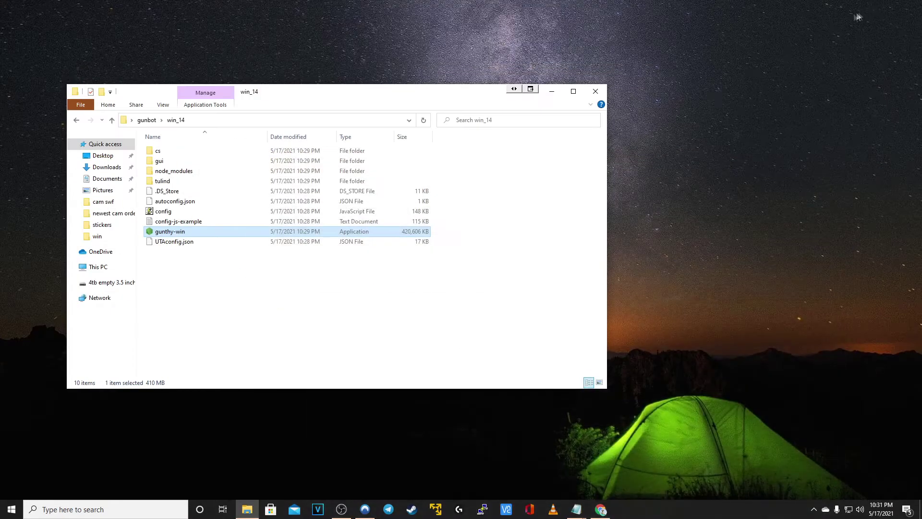
# Run gunthy-win as administrator and allow it through the firewall on private and public networks
pyautogui.rightClick(277, 233)
pyautogui.press('m')
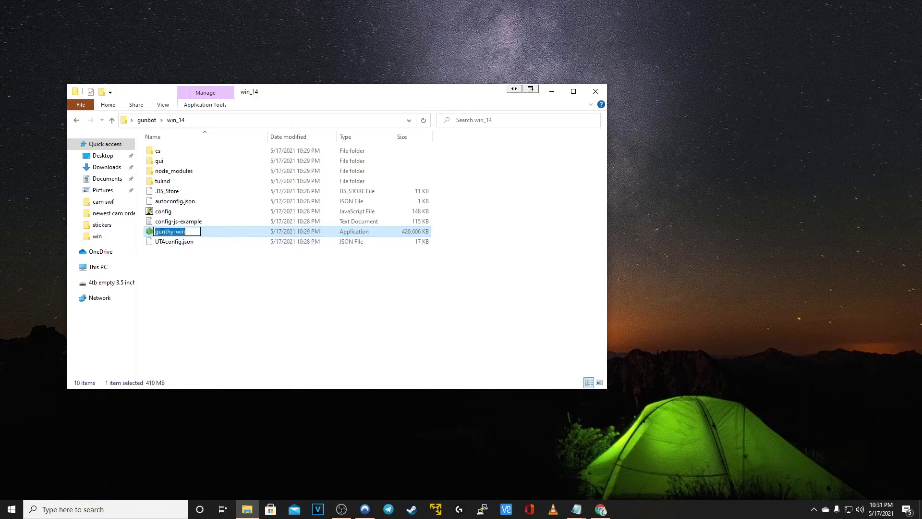
pyautogui.press('Escape')
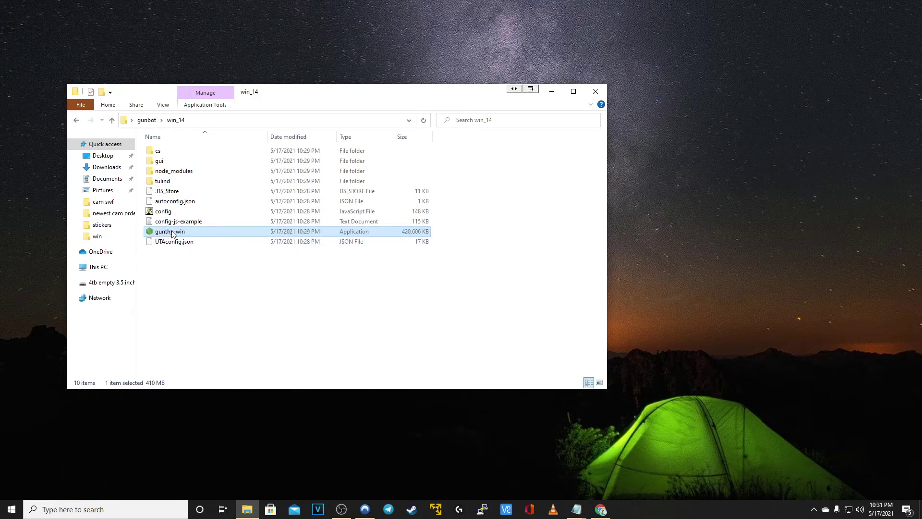
pyautogui.rightClick(173, 233)
pyautogui.click(204, 250)
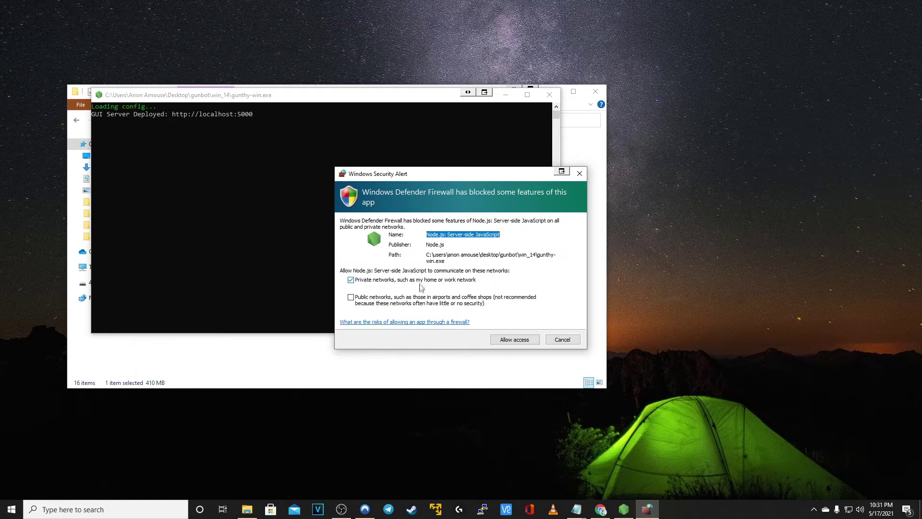
pyautogui.click(351, 298)
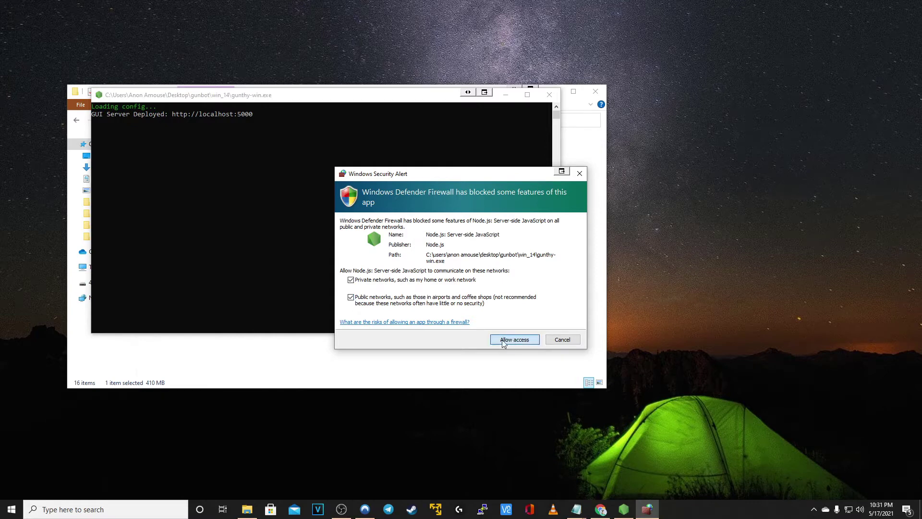
pyautogui.click(502, 340)
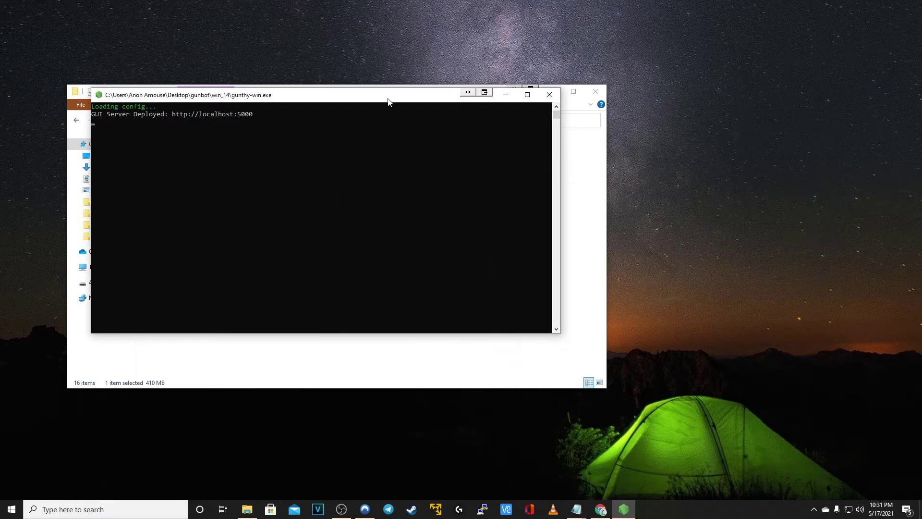
pyautogui.click(601, 507)
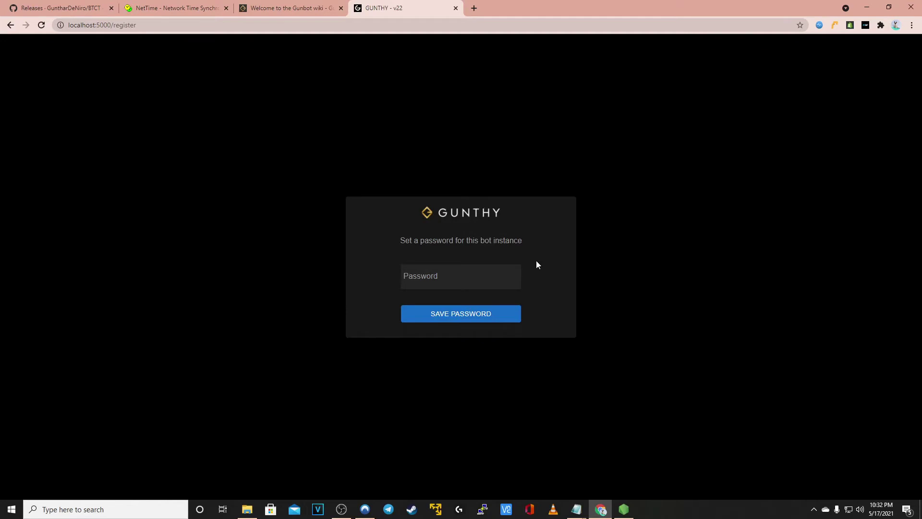
# Enter and save a bot password, declining the browser's offer to store it
pyautogui.click(461, 279)
pyautogui.click(466, 315)
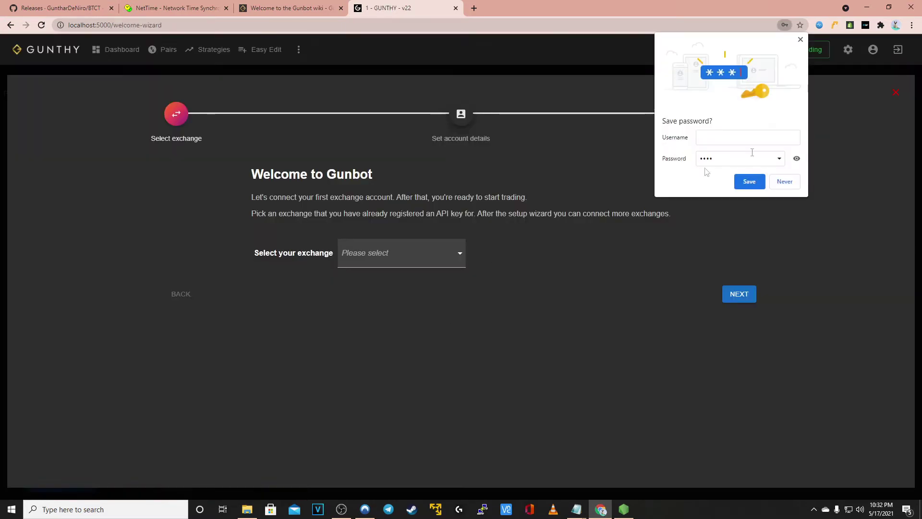
pyautogui.click(801, 40)
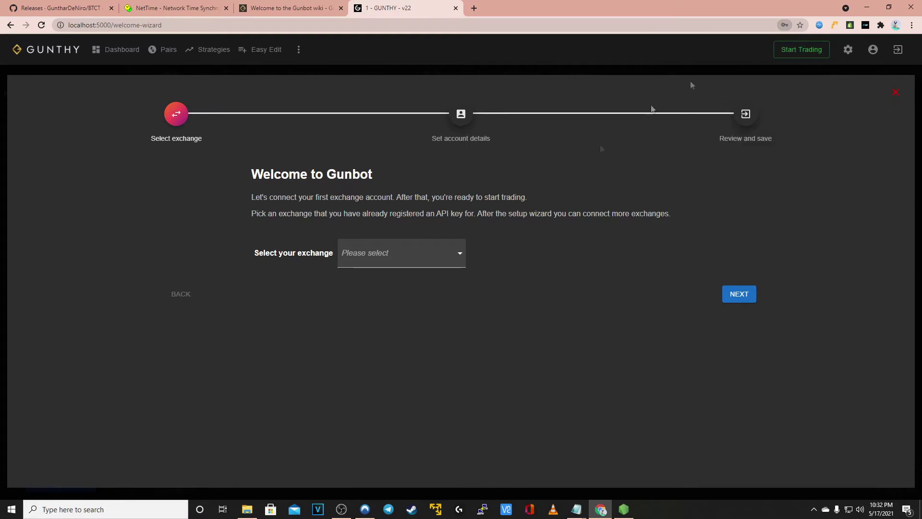
# Pick Binance from the exchange list and continue to the account details step
pyautogui.click(392, 258)
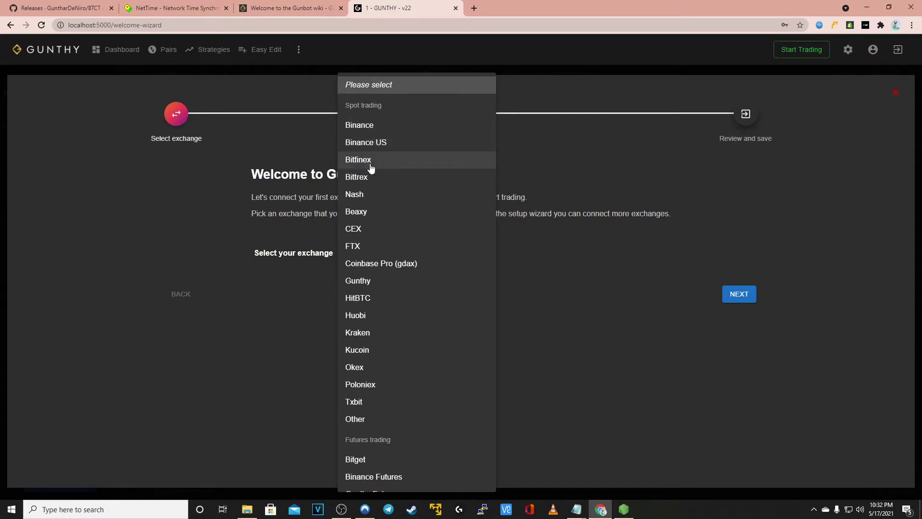
pyautogui.scroll(-1, 377, 190)
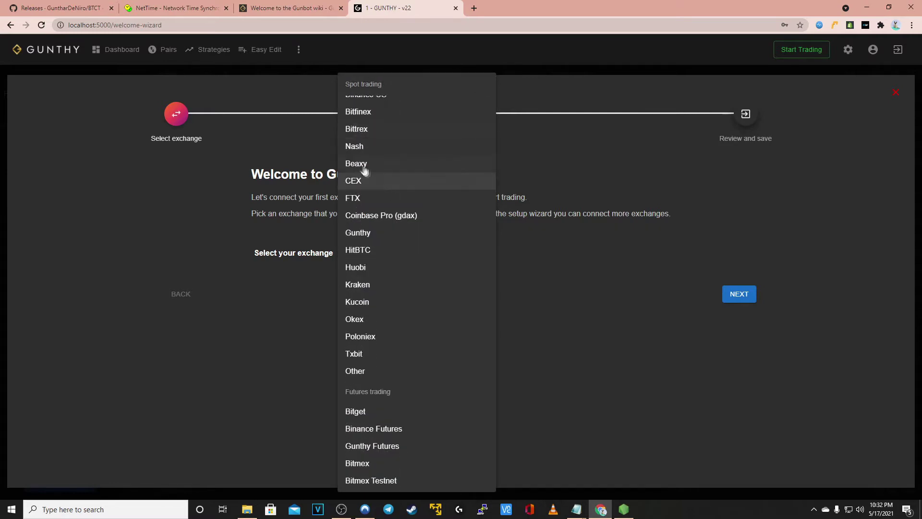
pyautogui.scroll(-1, 370, 168)
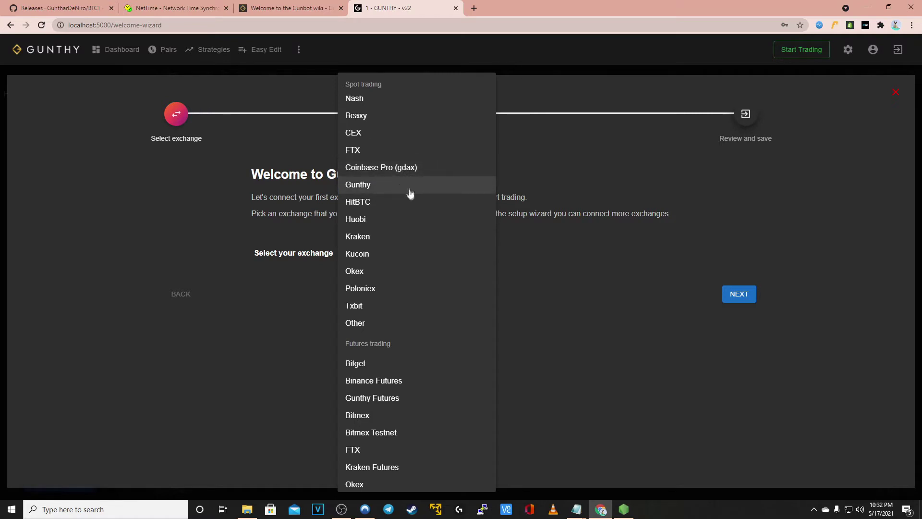
pyautogui.scroll(-1, 406, 208)
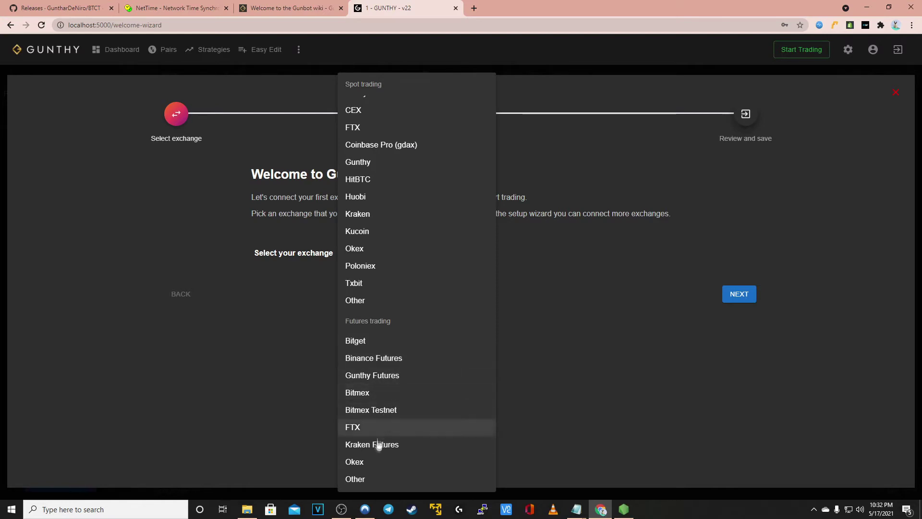
pyautogui.scroll(1, 368, 468)
pyautogui.scroll(2, 369, 466)
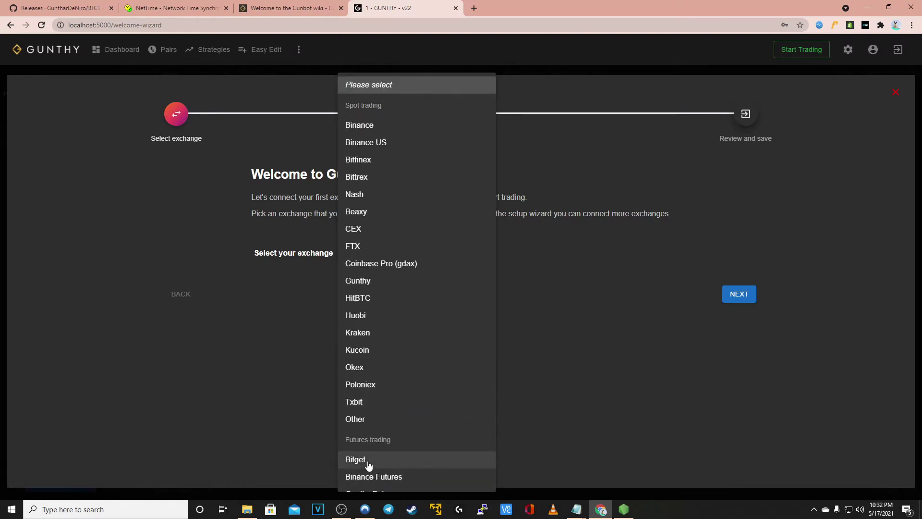
pyautogui.click(376, 131)
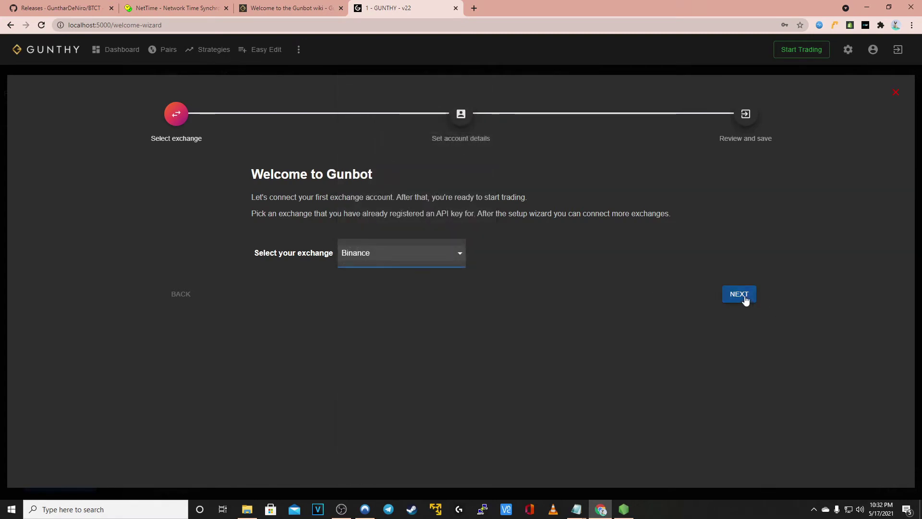
pyautogui.click(745, 298)
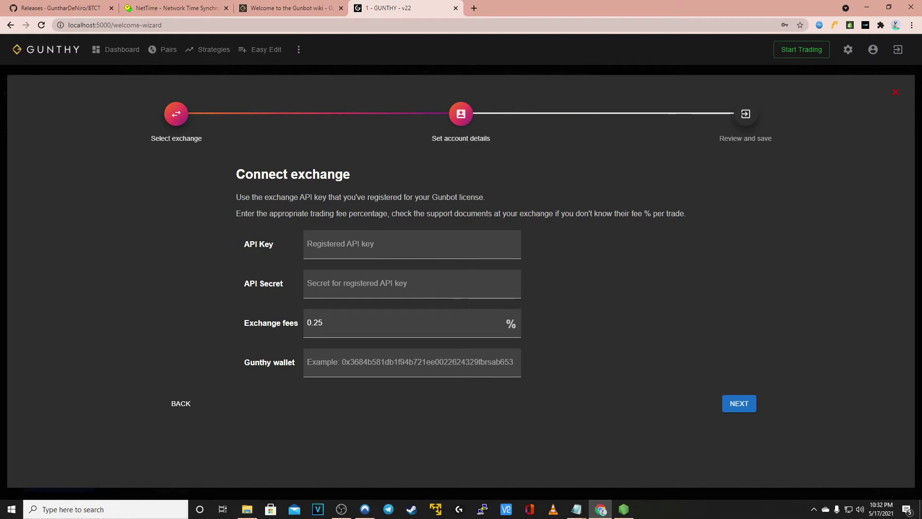
# Paste the Binance API key and API secret into the Connect exchange fields
pyautogui.hotkey('alt', 'Tab')
pyautogui.click(348, 246)
pyautogui.hotkey('ctrl', 'v')
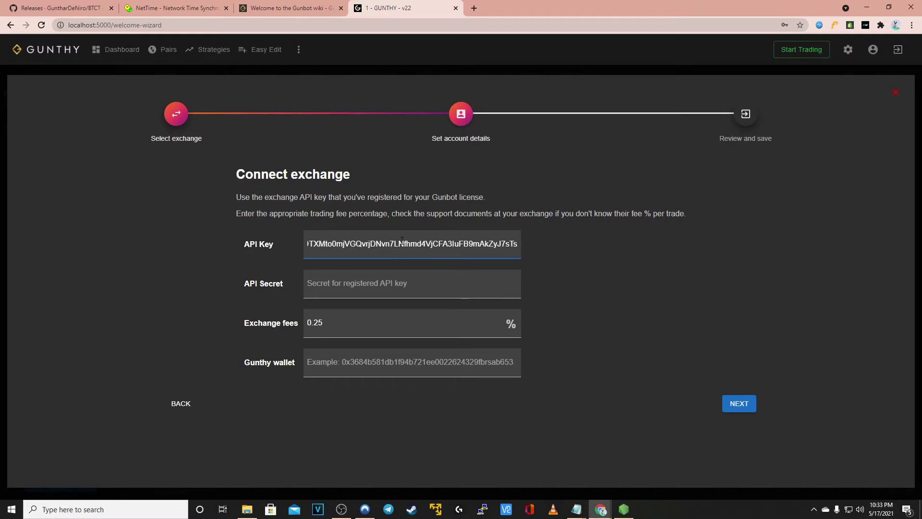
pyautogui.moveTo(395, 244); pyautogui.dragTo(278, 252)
pyautogui.click(336, 278)
pyautogui.hotkey('ctrl', 'v')
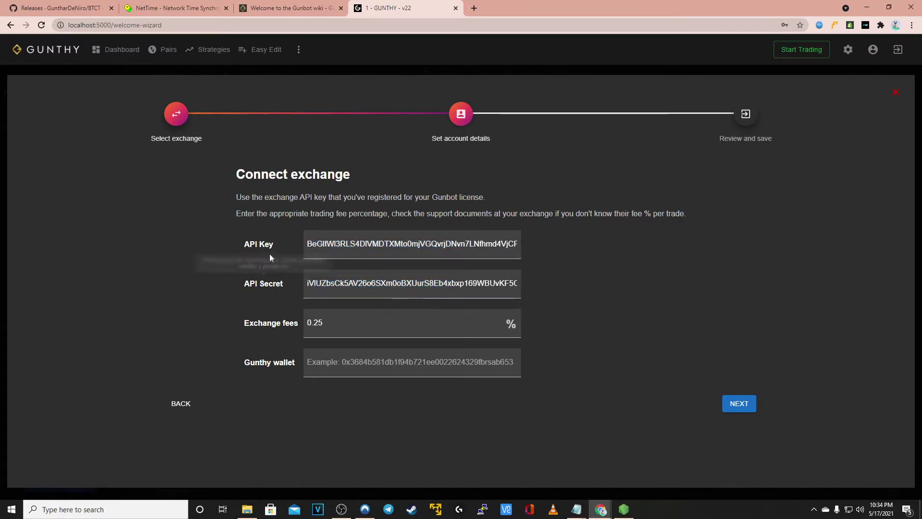
# Paste the Gunthy wallet address into its field, leaving the exchange fee at 0.25
pyautogui.moveTo(266, 246)
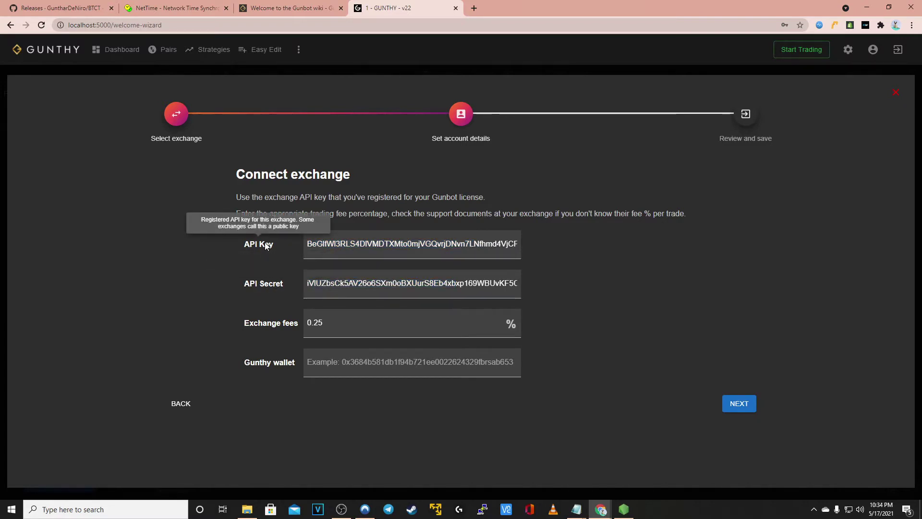
pyautogui.moveTo(274, 287)
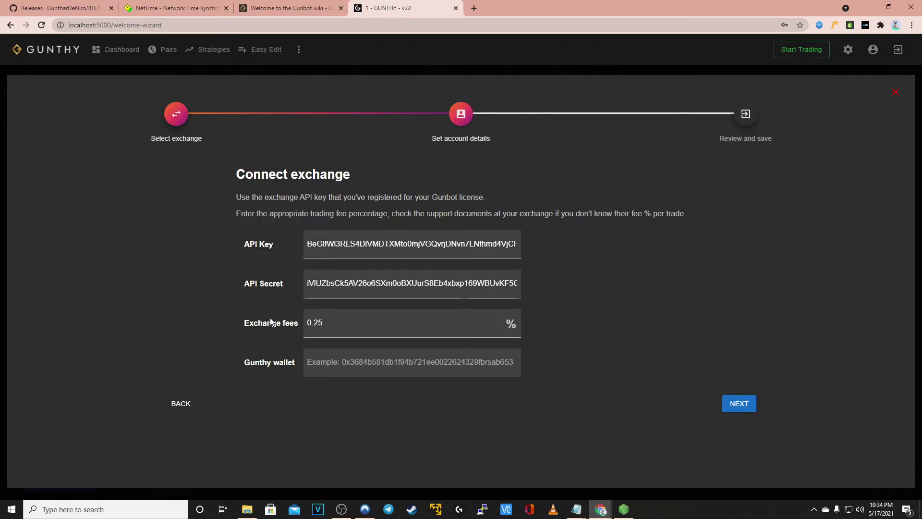
pyautogui.moveTo(268, 326)
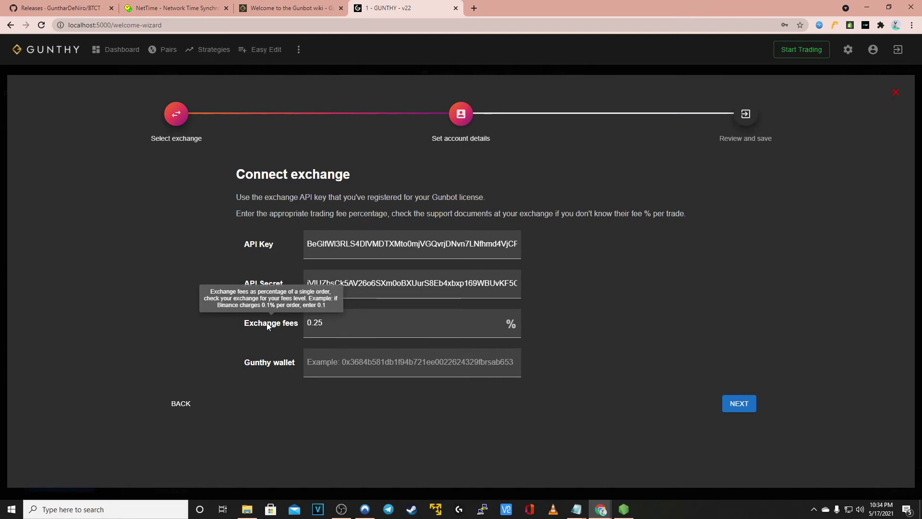
pyautogui.moveTo(273, 365)
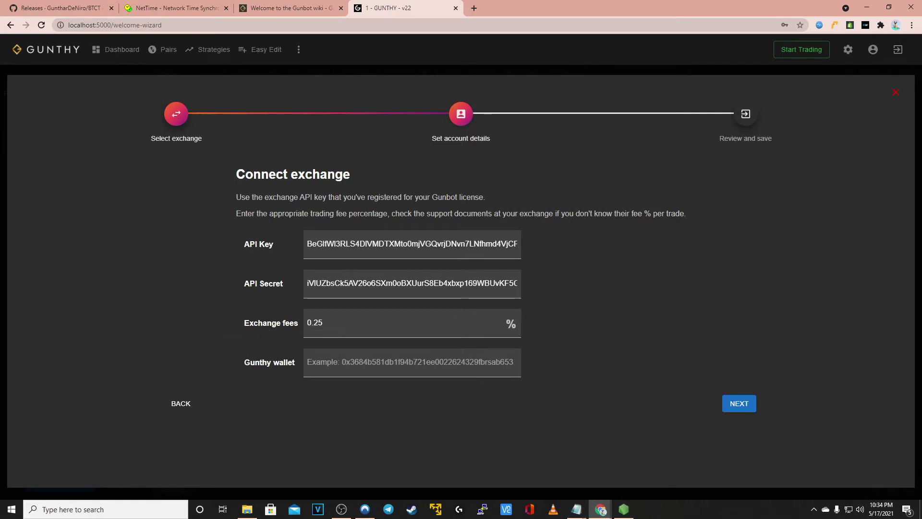
pyautogui.click(344, 361)
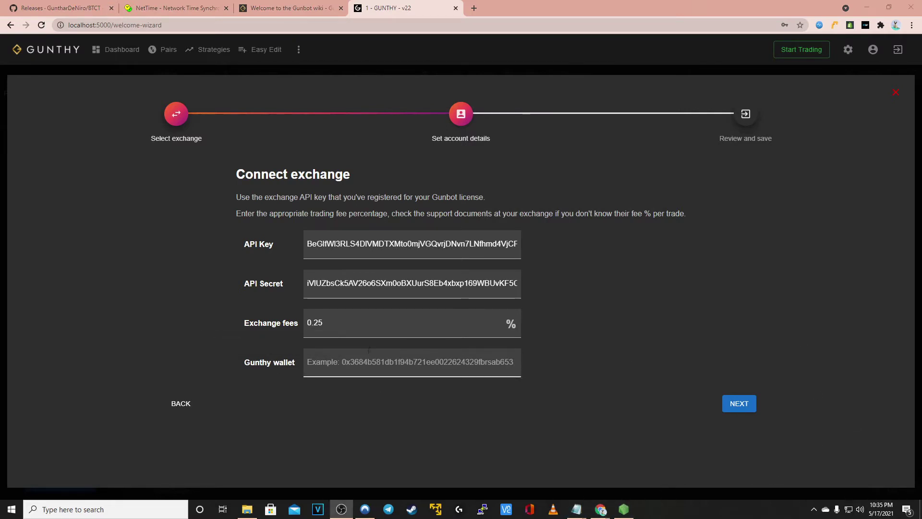
pyautogui.write('0x337827CB548aFC414D4D297f6ee1F8B502c839b0')
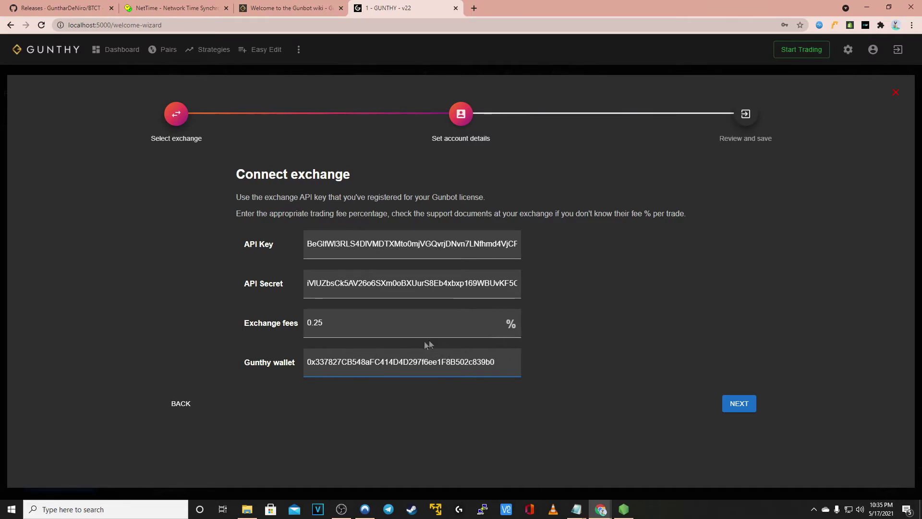
# Review the API key and wallet, save and confirm the Binance connection, then go to Trading Pairs
pyautogui.click(739, 404)
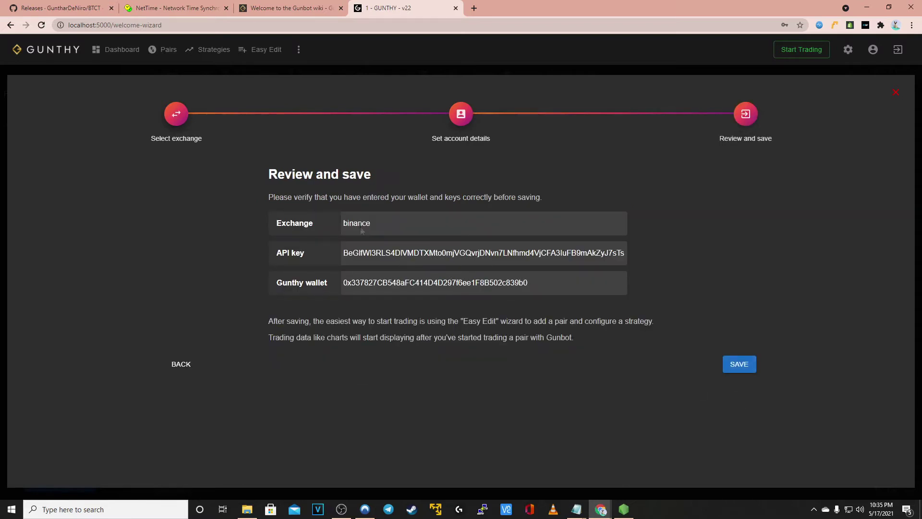
pyautogui.moveTo(371, 250); pyautogui.dragTo(408, 252)
pyautogui.moveTo(372, 282); pyautogui.dragTo(443, 283)
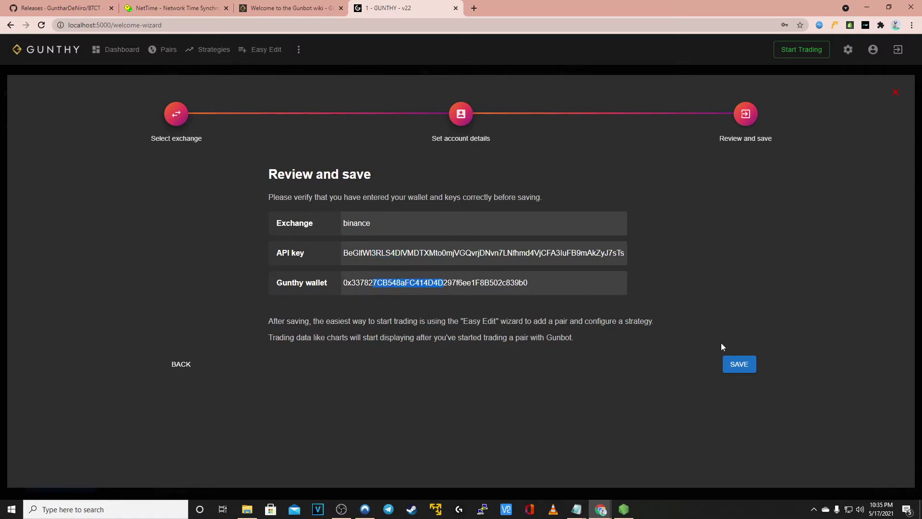
pyautogui.click(741, 366)
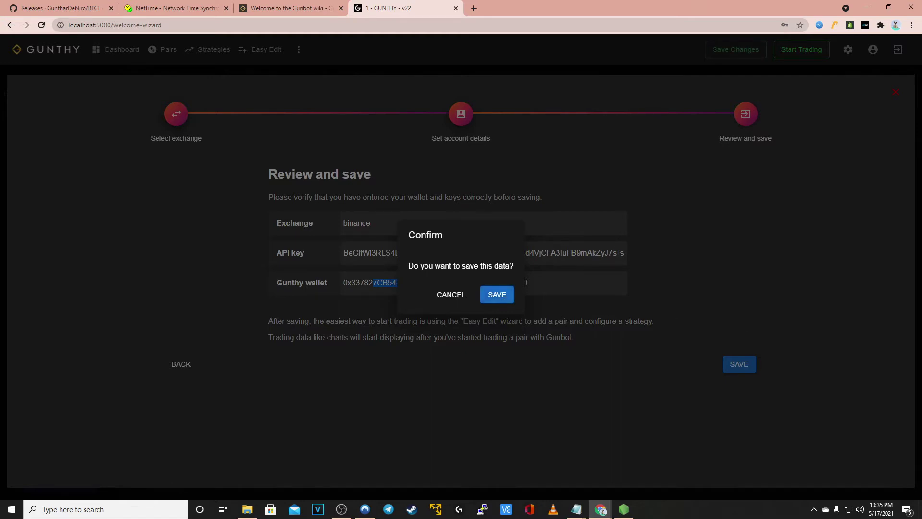
pyautogui.press('Return')
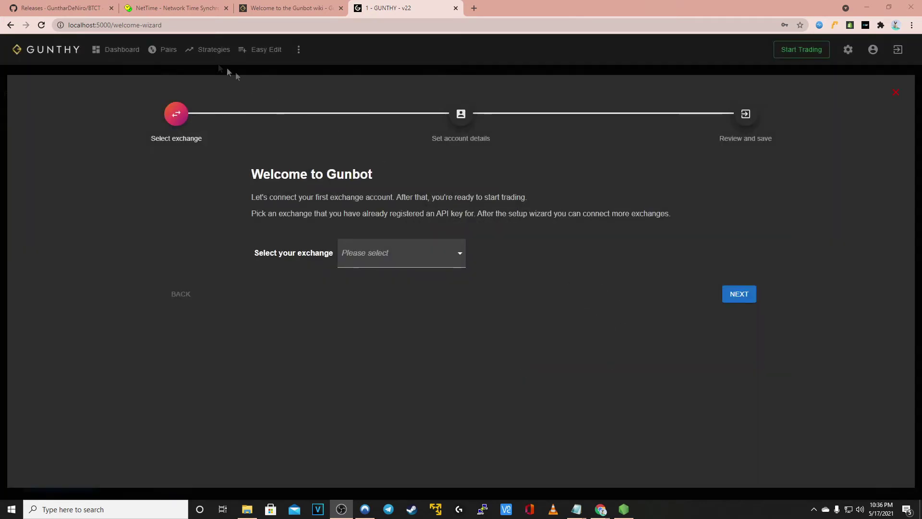
pyautogui.click(173, 52)
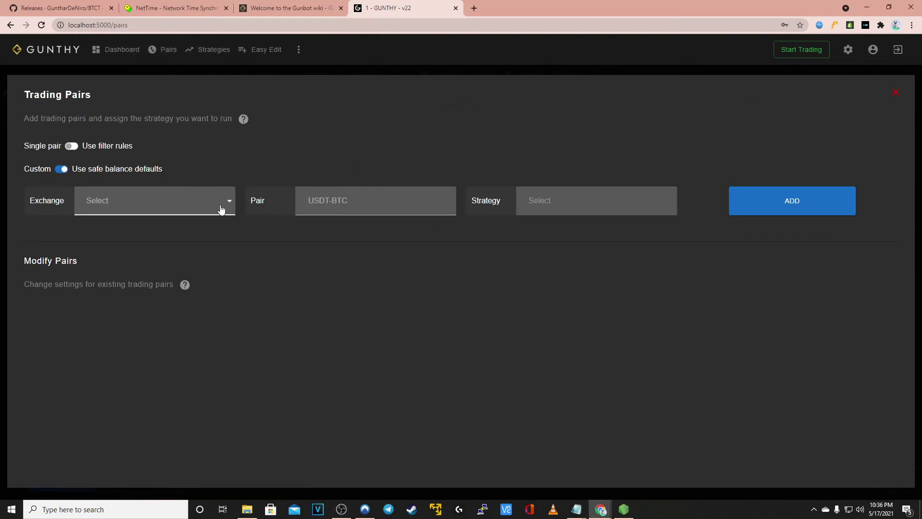
pyautogui.moveTo(50, 149)
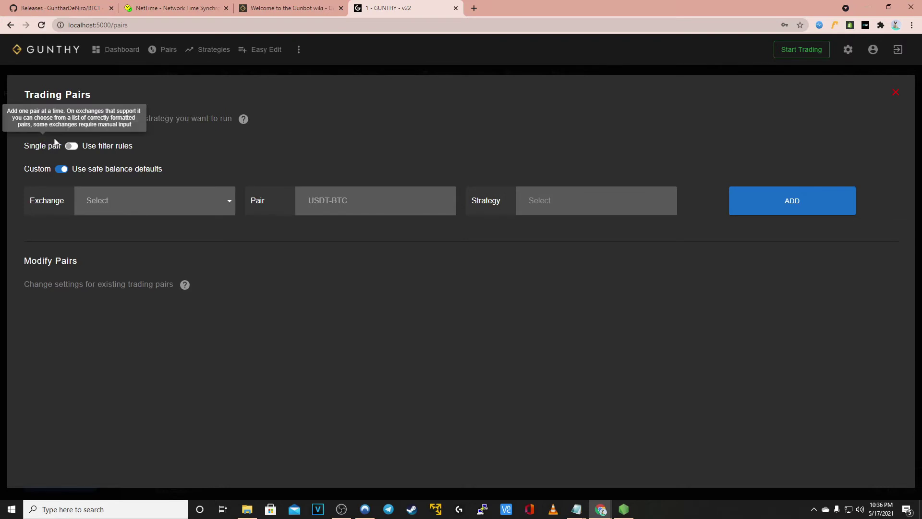
pyautogui.moveTo(84, 143)
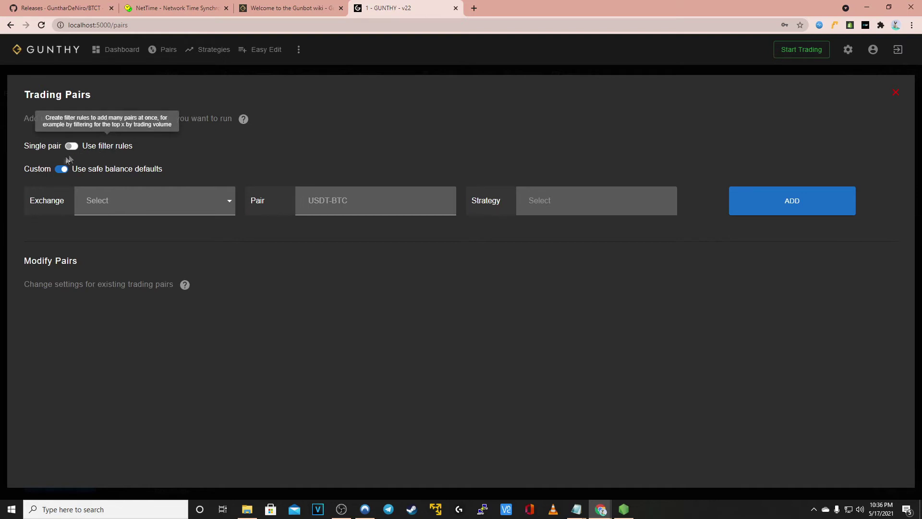
pyautogui.moveTo(43, 172)
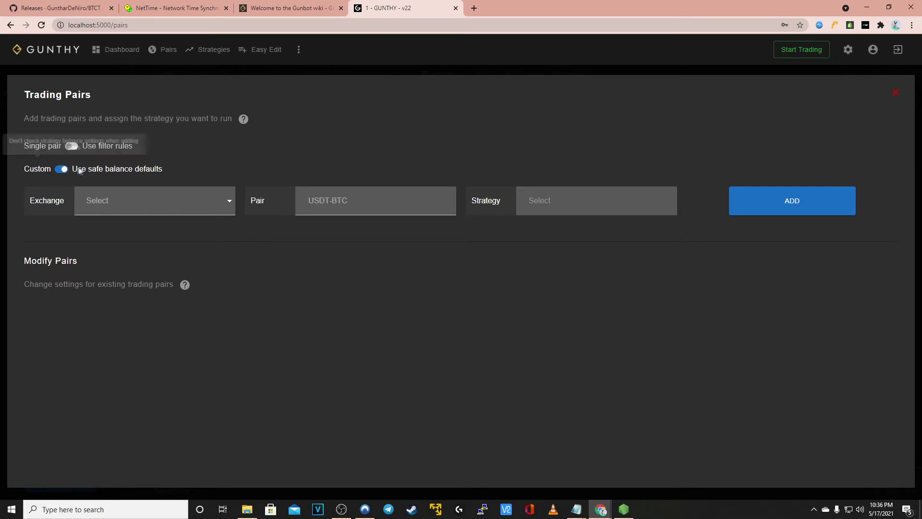
# Switch to the Gunbot wiki and open the Strategies & pairs article from the welcome page
pyautogui.click(261, 8)
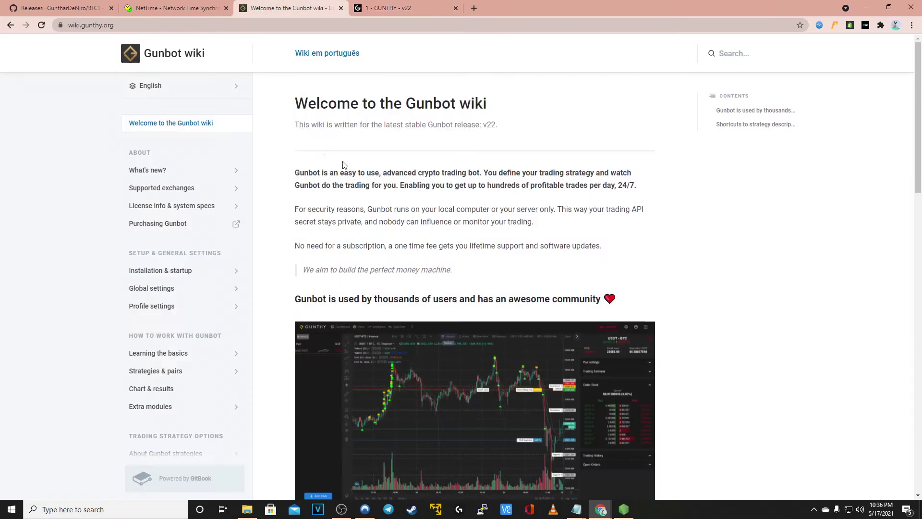
pyautogui.scroll(-2, 344, 165)
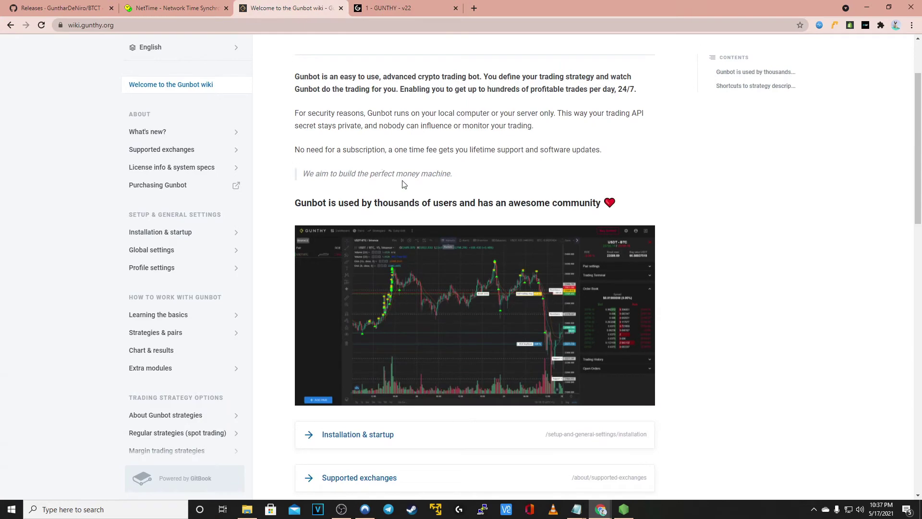
pyautogui.scroll(-1, 413, 175)
pyautogui.scroll(-2, 415, 199)
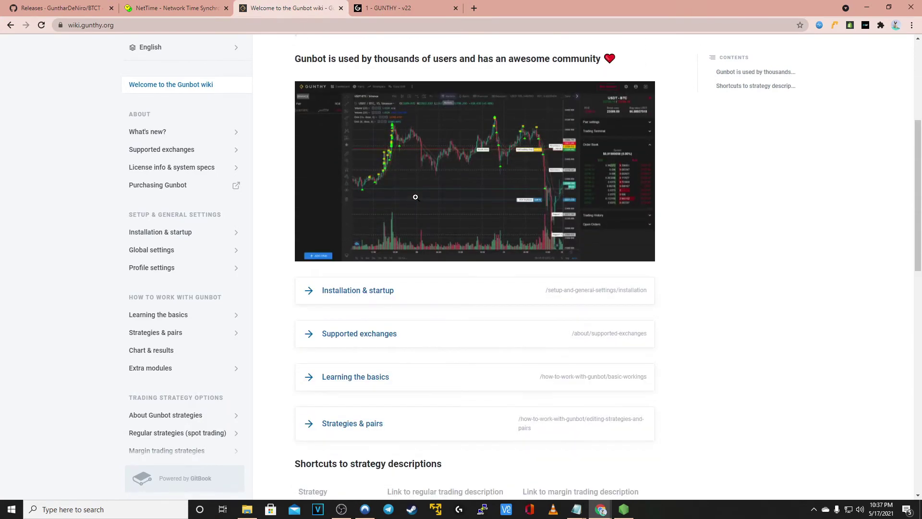
pyautogui.scroll(-2, 416, 197)
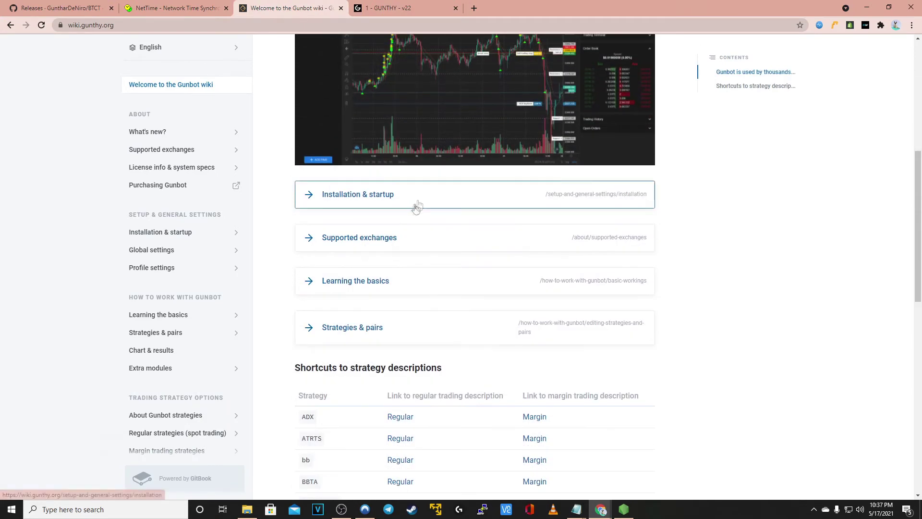
pyautogui.click(365, 325)
# Open the Strategy editor article and read through to the 'Create a new strategy' section
pyautogui.scroll(-3, 428, 302)
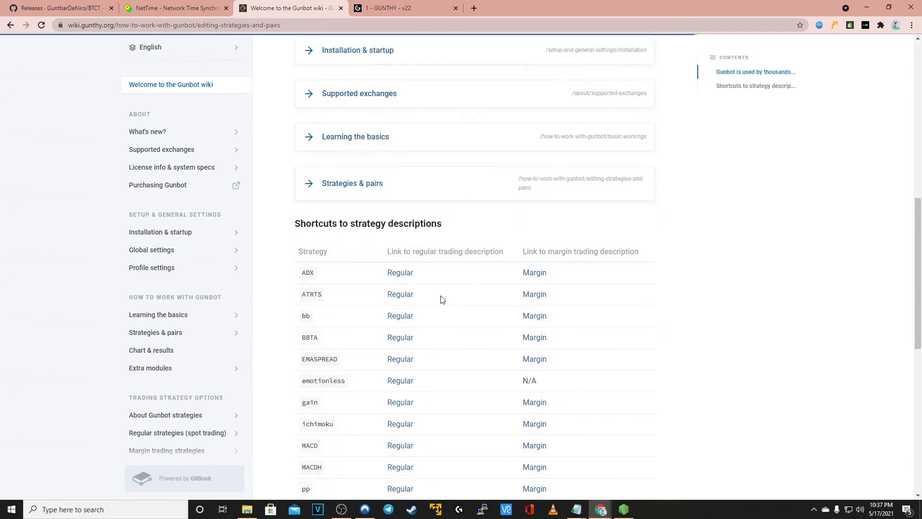
pyautogui.scroll(-2, 461, 247)
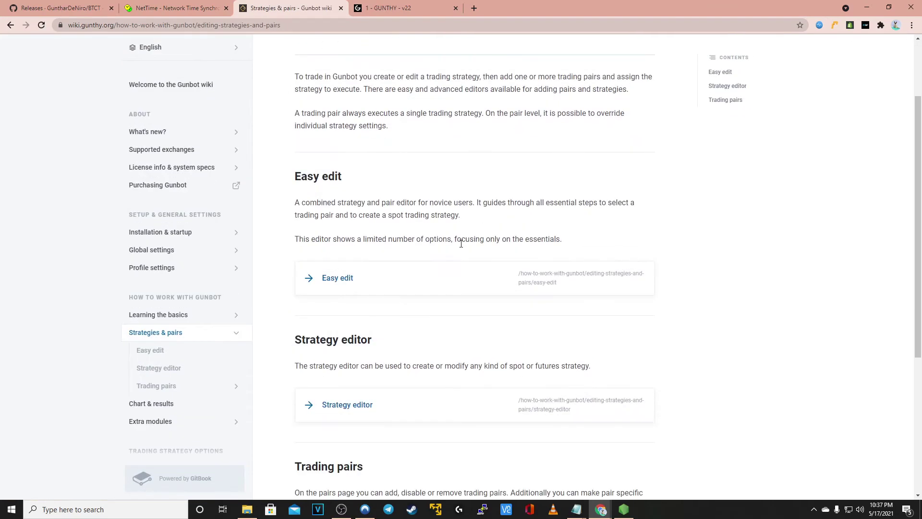
pyautogui.scroll(-3, 461, 244)
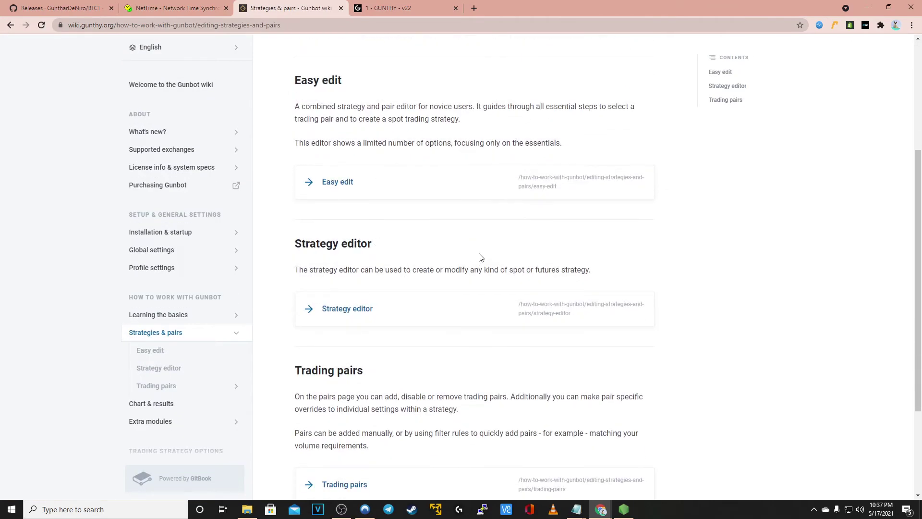
pyautogui.scroll(-3, 493, 253)
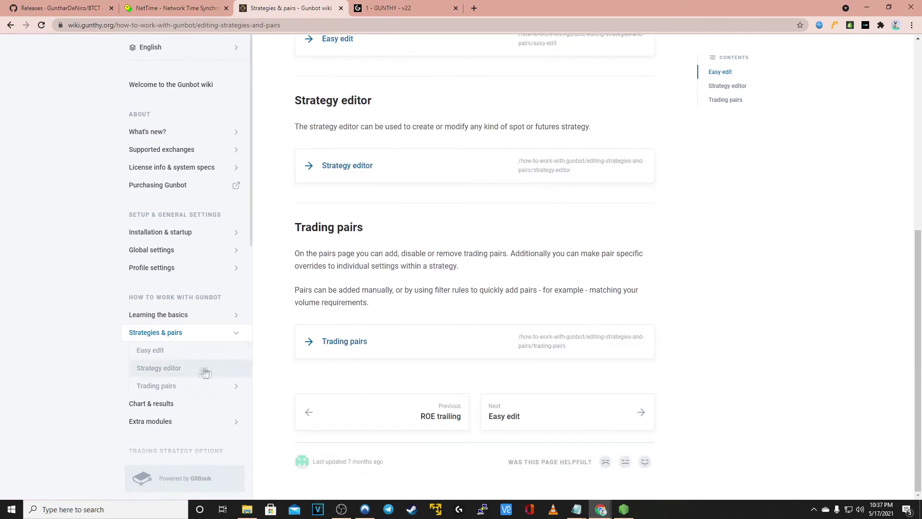
pyautogui.click(175, 364)
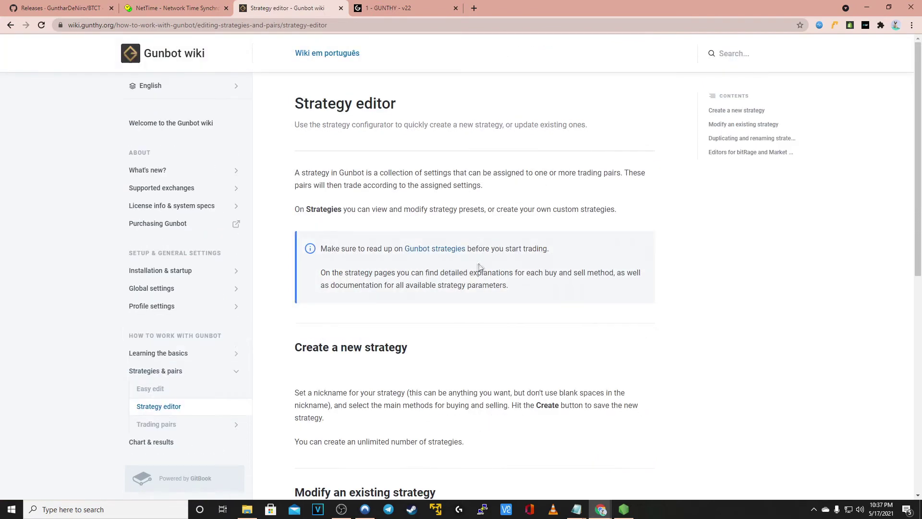
pyautogui.scroll(-2, 509, 266)
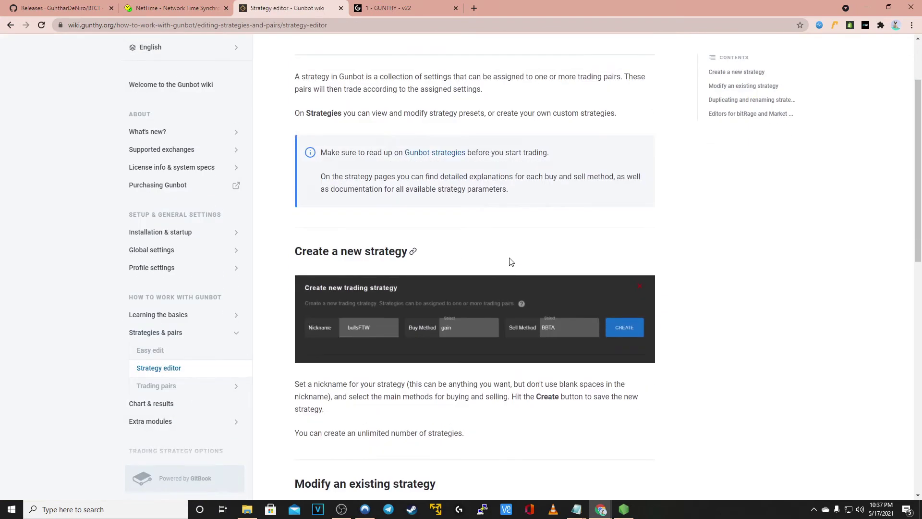
pyautogui.scroll(-5, 511, 261)
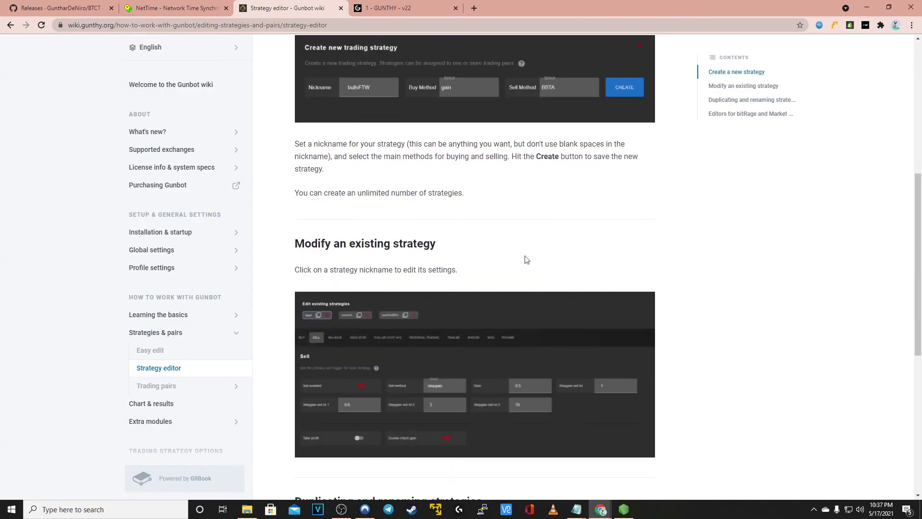
pyautogui.scroll(-3, 534, 255)
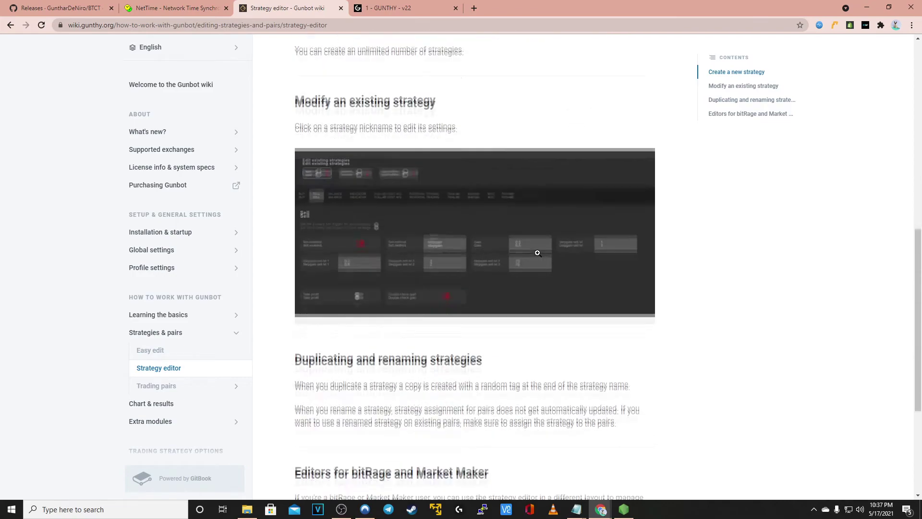
pyautogui.scroll(-3, 538, 250)
pyautogui.scroll(-1, 543, 251)
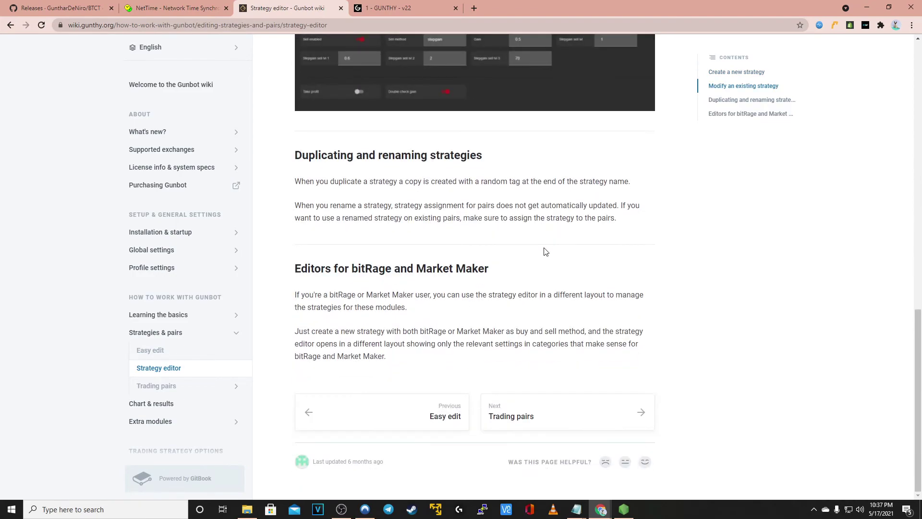
pyautogui.scroll(8, 461, 156)
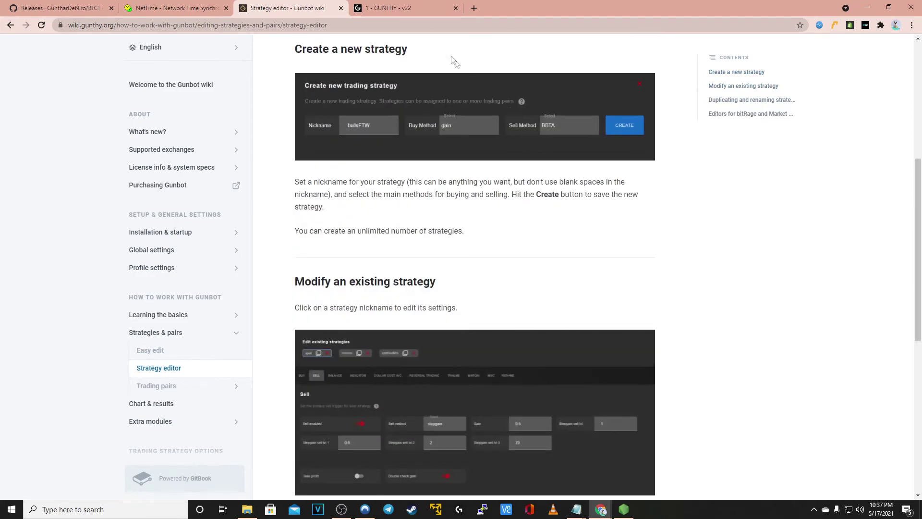
# Back in Gunbot's Trading Pairs page, choose binance as the exchange
pyautogui.click(408, 10)
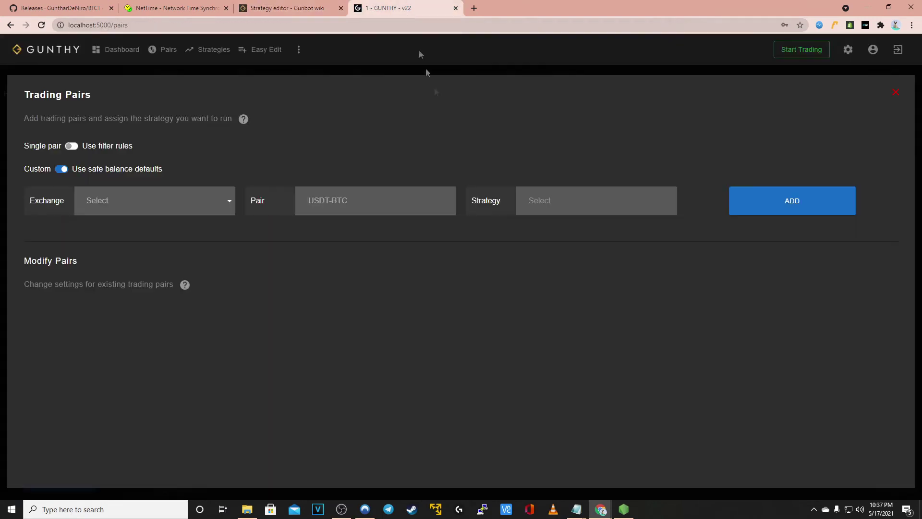
pyautogui.click(155, 204)
pyautogui.click(98, 218)
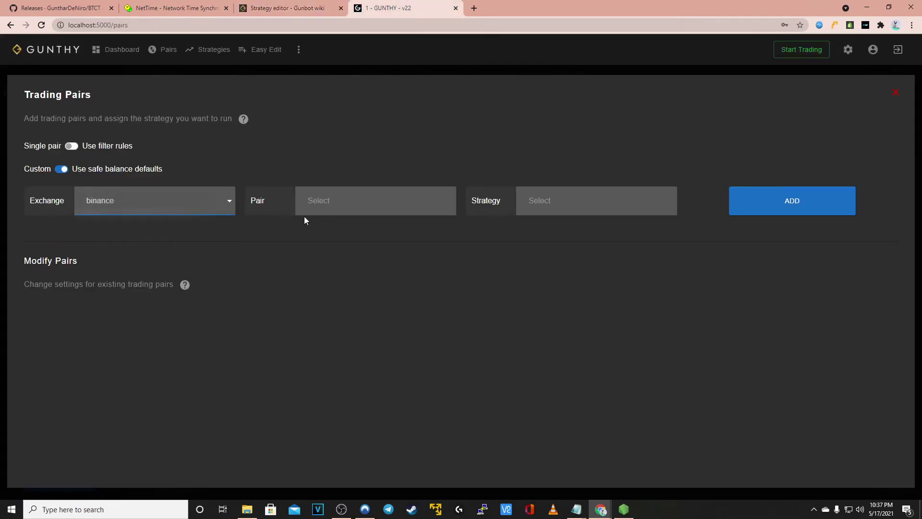
# Select BTC-ETH as the trading pair, view the strategy list, then return to the Strategy editor wiki page
pyautogui.click(320, 206)
pyautogui.scroll(-1, 345, 305)
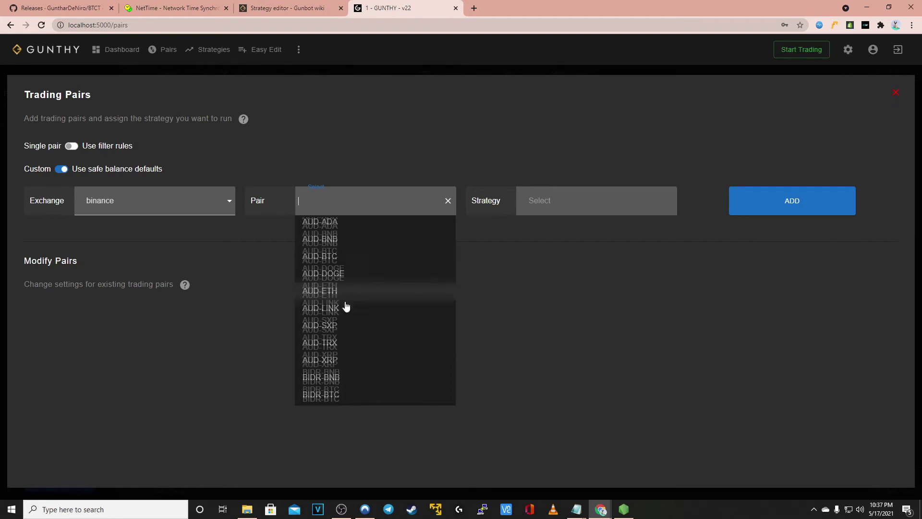
pyautogui.scroll(-2, 323, 305)
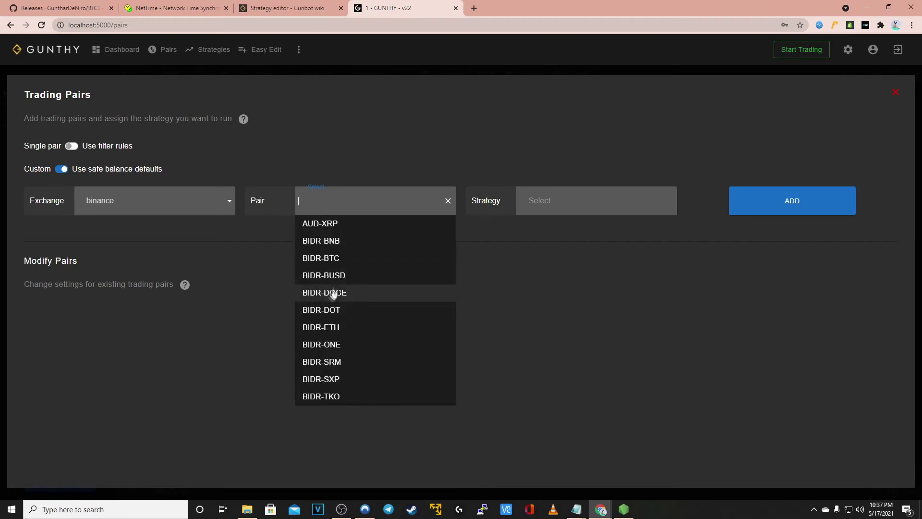
pyautogui.scroll(-3, 341, 286)
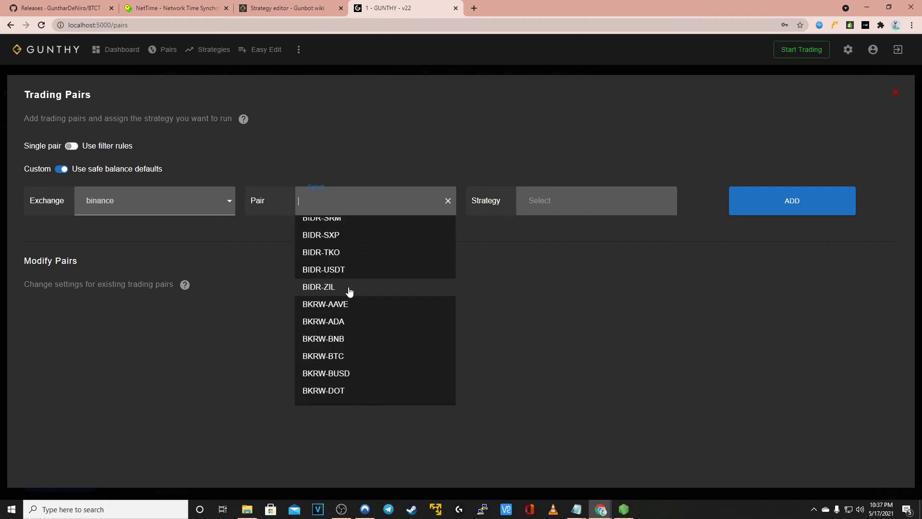
pyautogui.scroll(-3, 349, 291)
pyautogui.write('b')
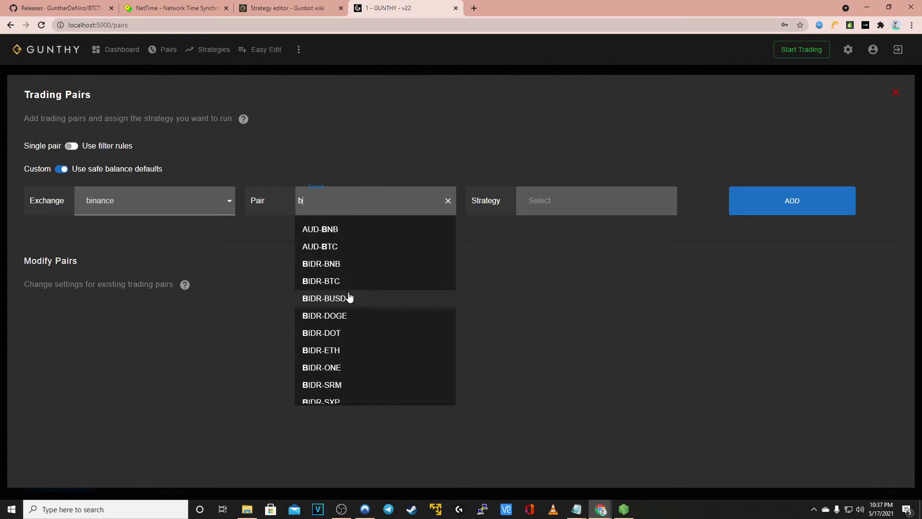
pyautogui.write('t')
pyautogui.press('BackSpace')
pyautogui.press('BackSpace')
pyautogui.write('BTC')
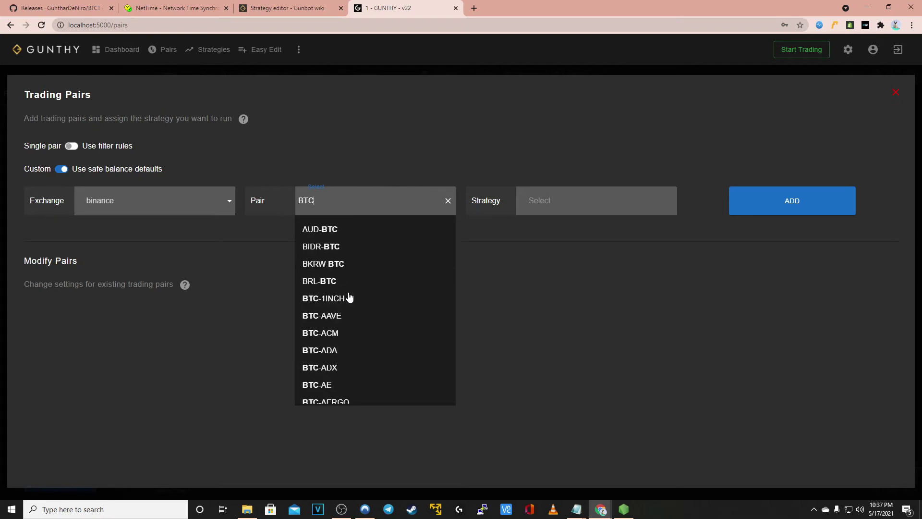
pyautogui.write('-ETH')
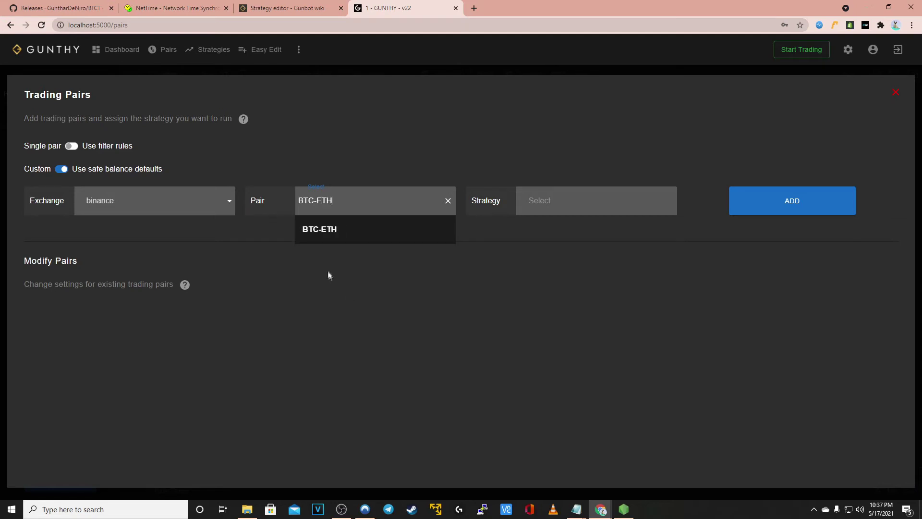
pyautogui.click(331, 228)
pyautogui.click(578, 200)
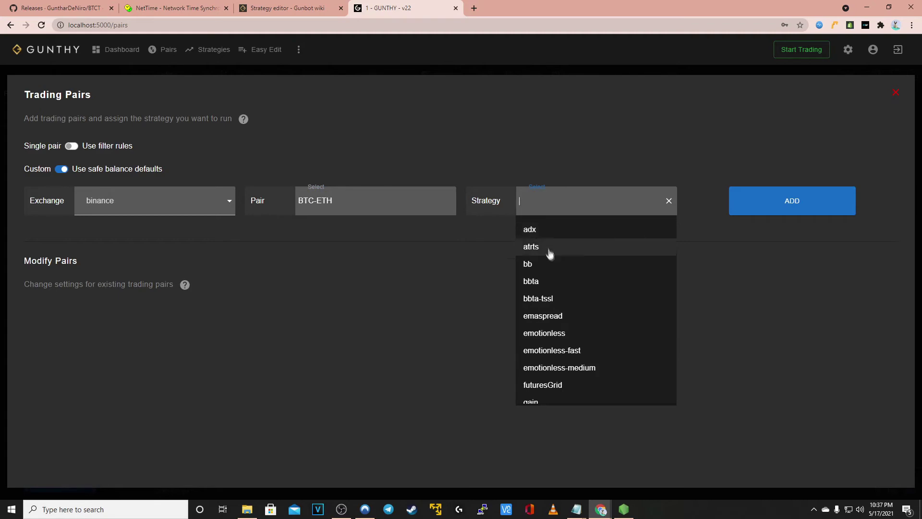
pyautogui.click(287, 10)
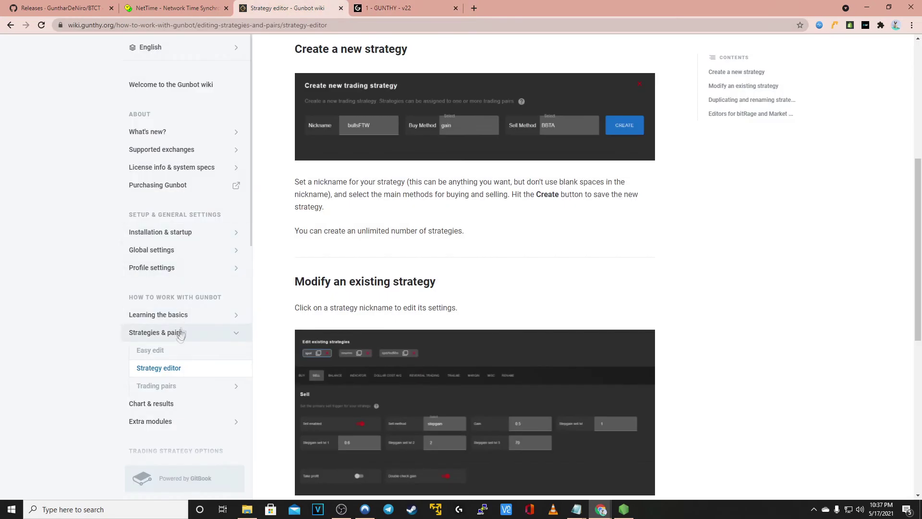
# Open the wiki's Trading pairs article and highlight the BASECOIN-QUOTECOIN naming notation
pyautogui.click(168, 387)
pyautogui.scroll(-7, 404, 311)
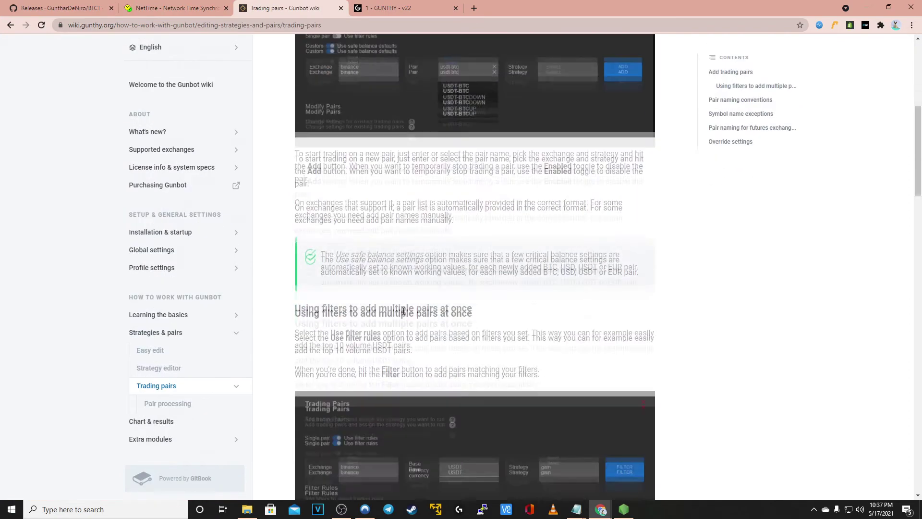
pyautogui.scroll(-2, 418, 293)
pyautogui.scroll(-3, 426, 287)
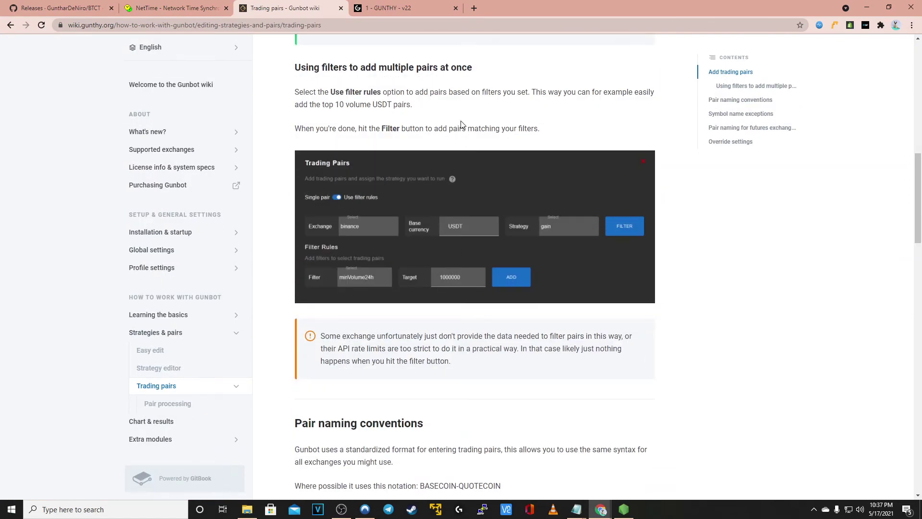
pyautogui.scroll(-1, 460, 126)
pyautogui.scroll(-6, 459, 120)
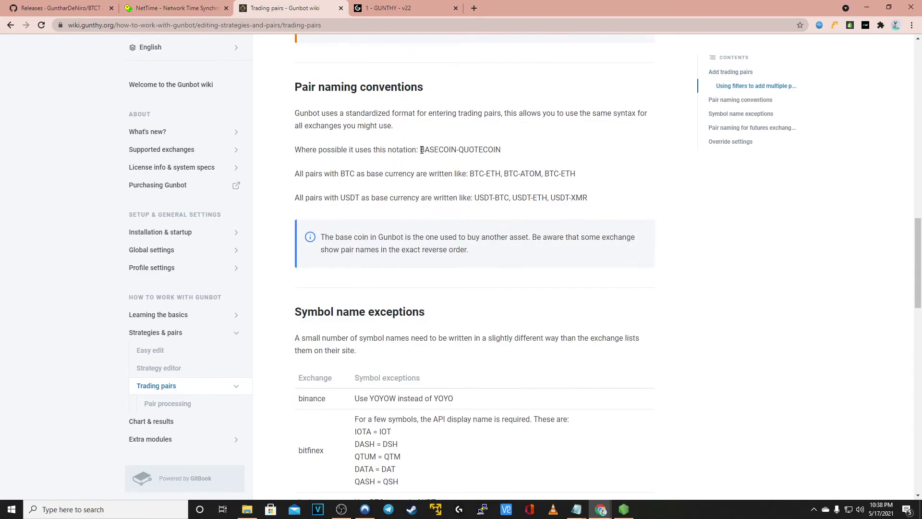
pyautogui.moveTo(421, 150); pyautogui.dragTo(513, 157)
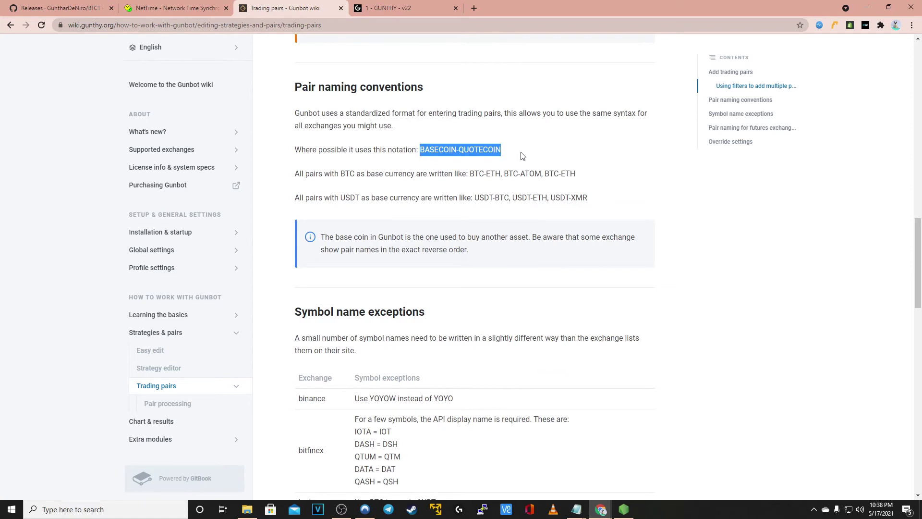
pyautogui.click(406, 15)
# Add the BTC-ETH binance pair with the emotionless-medium strategy
pyautogui.click(590, 203)
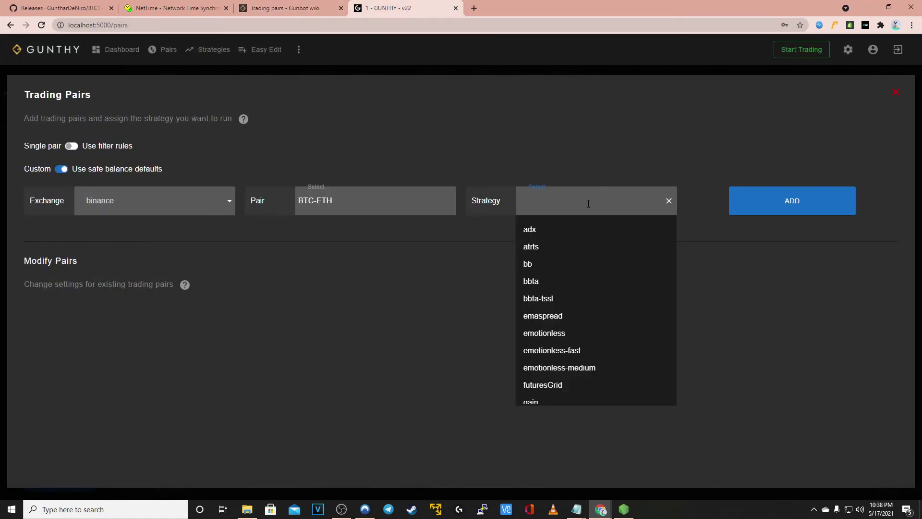
pyautogui.click(604, 367)
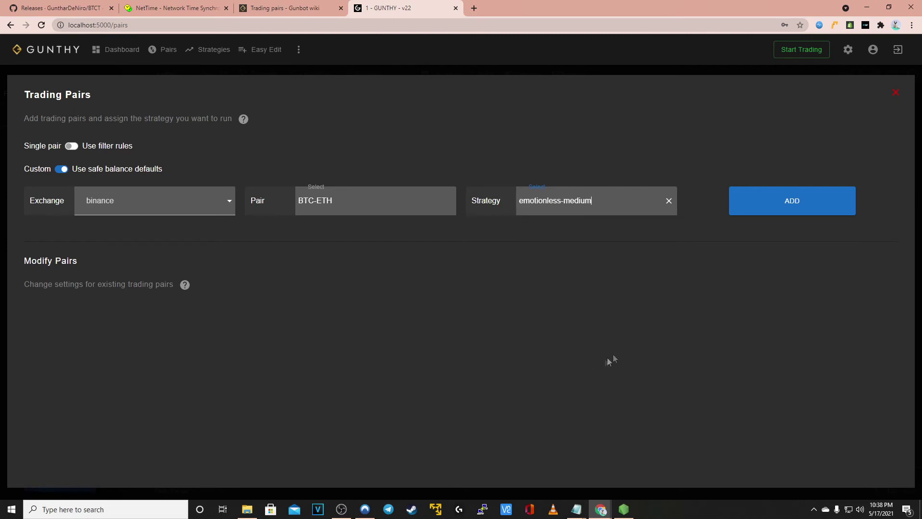
pyautogui.click(791, 215)
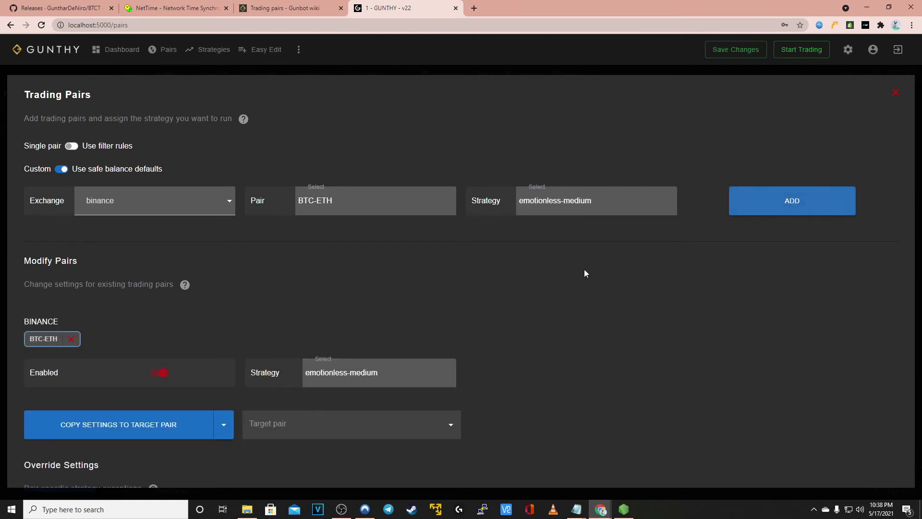
pyautogui.scroll(-3, 416, 272)
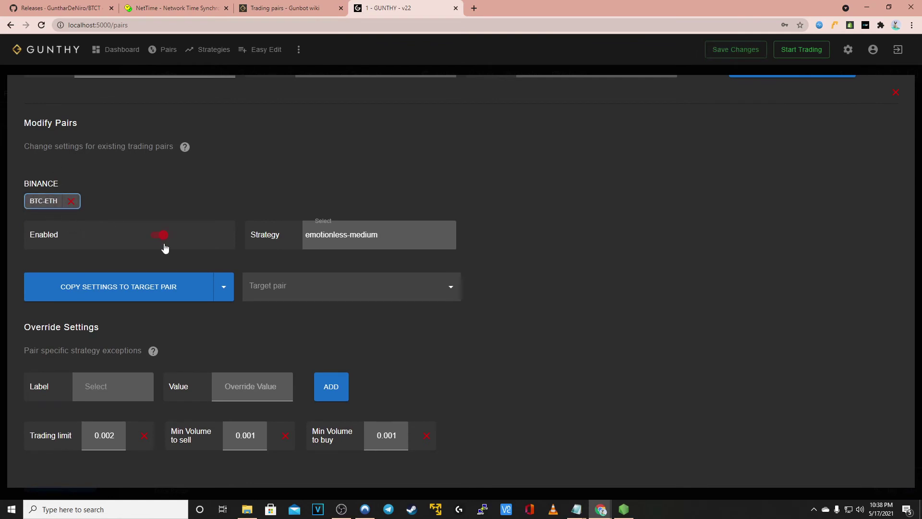
# Give the pair a Buy enabled override set to off, save the changes, and start trading
pyautogui.click(110, 384)
pyautogui.scroll(-2, 112, 305)
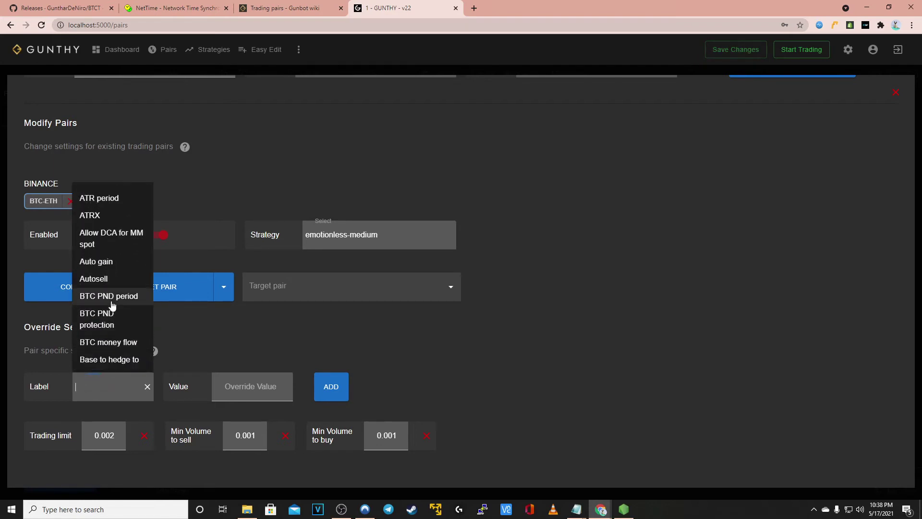
pyautogui.scroll(-2, 112, 306)
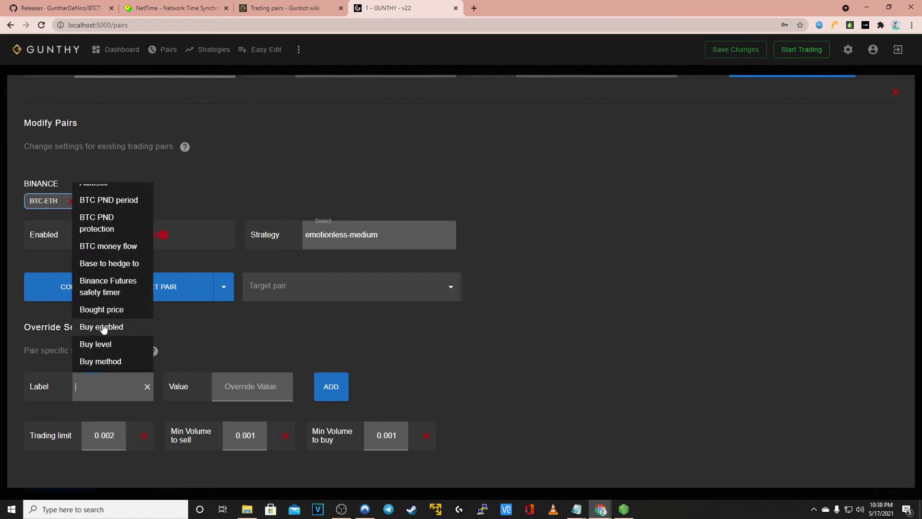
pyautogui.click(104, 328)
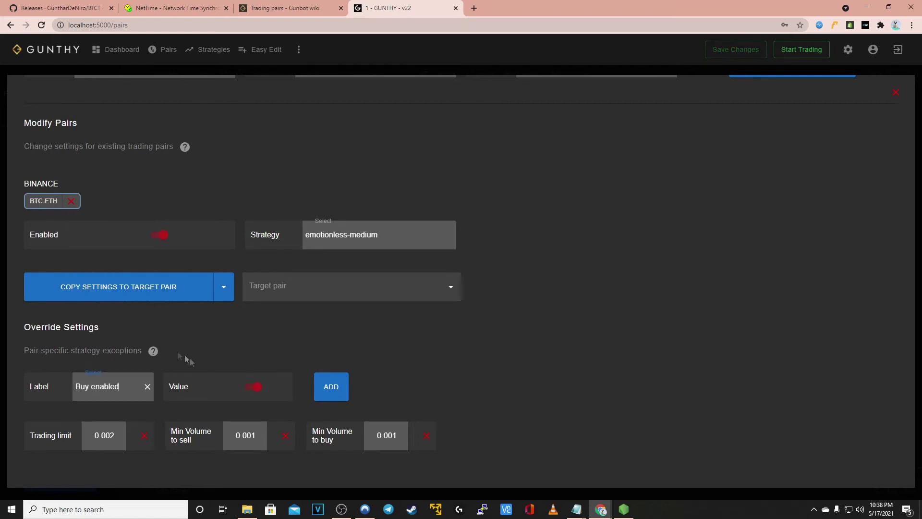
pyautogui.click(250, 391)
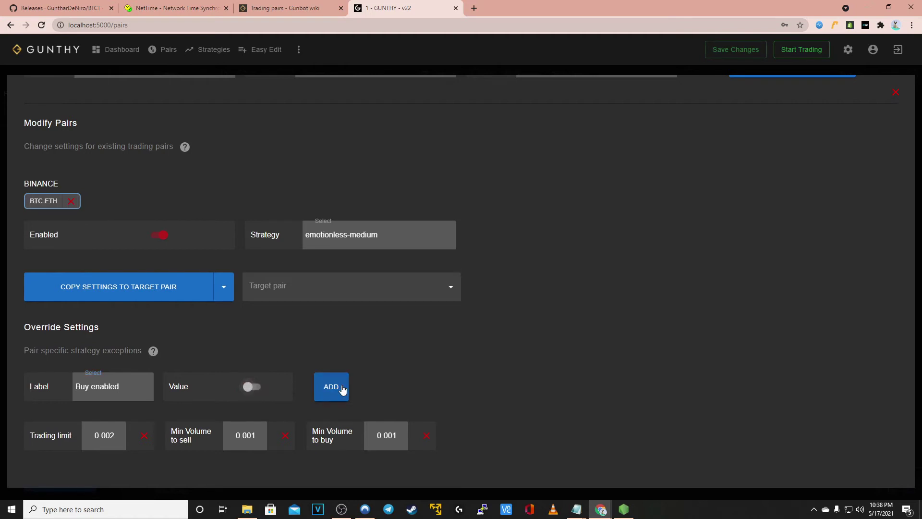
pyautogui.click(339, 387)
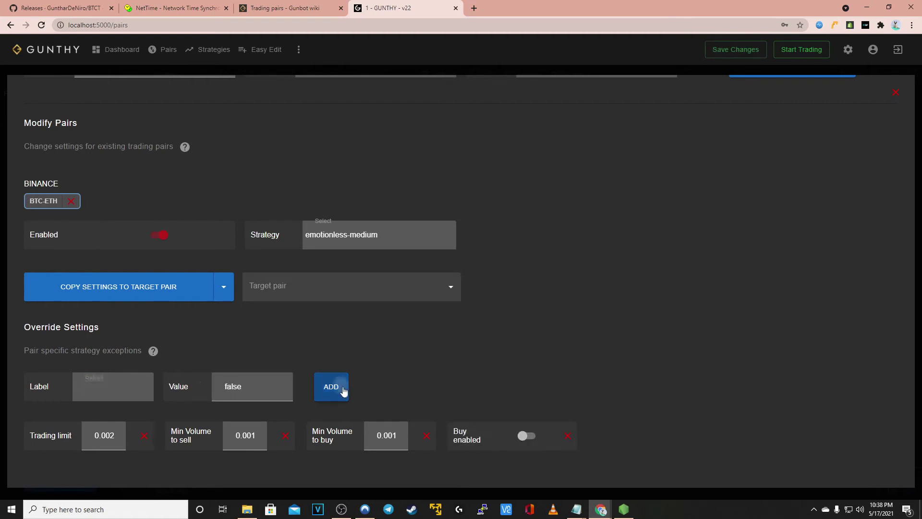
pyautogui.click(736, 53)
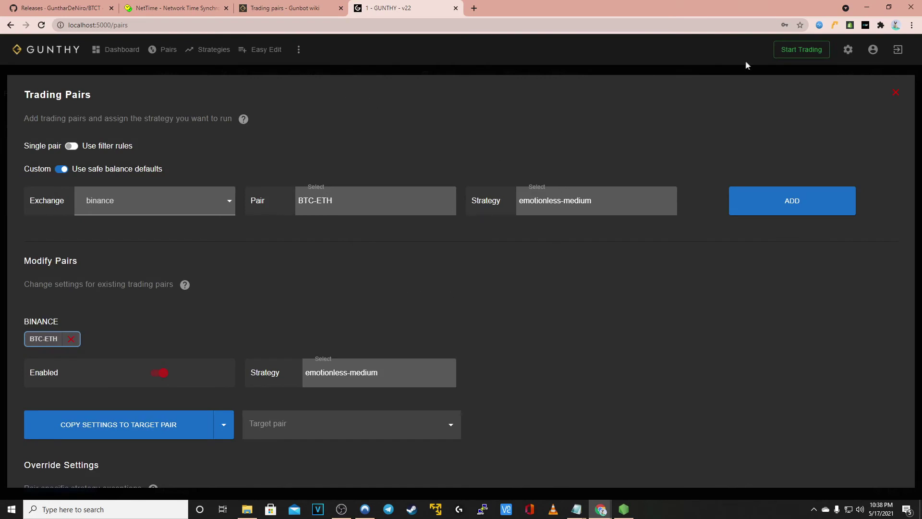
pyautogui.click(794, 53)
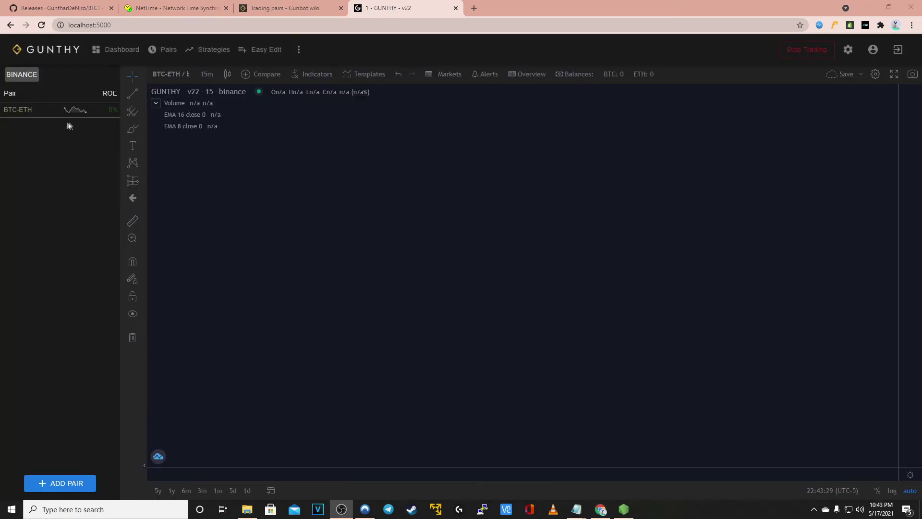
# Open the BTC-ETH pair's live candlestick chart and zoom it in and out
pyautogui.click(65, 111)
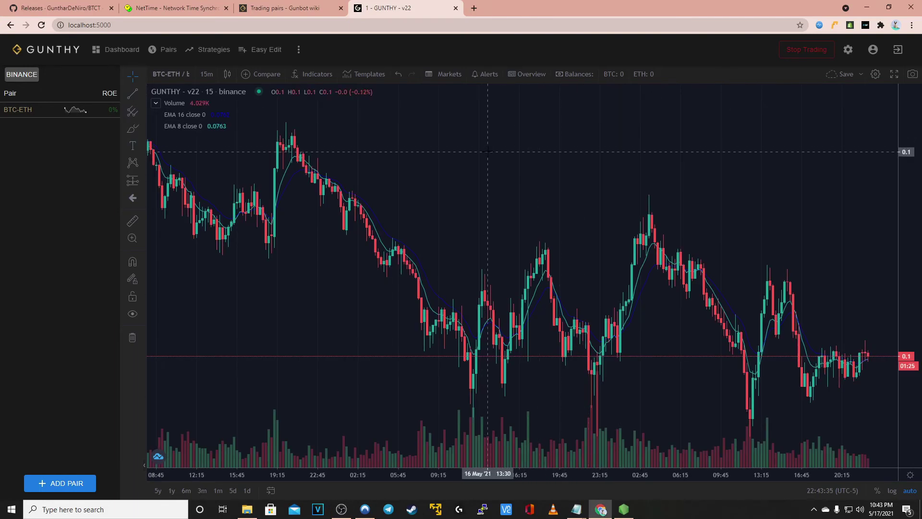
pyautogui.scroll(-3, 472, 121)
pyautogui.scroll(-3, 472, 120)
pyautogui.scroll(2, 506, 144)
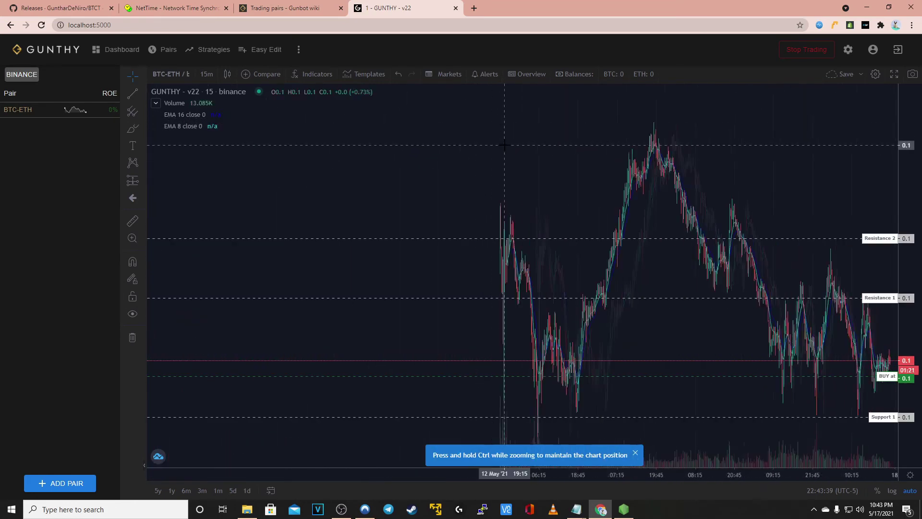
pyautogui.scroll(1, 507, 143)
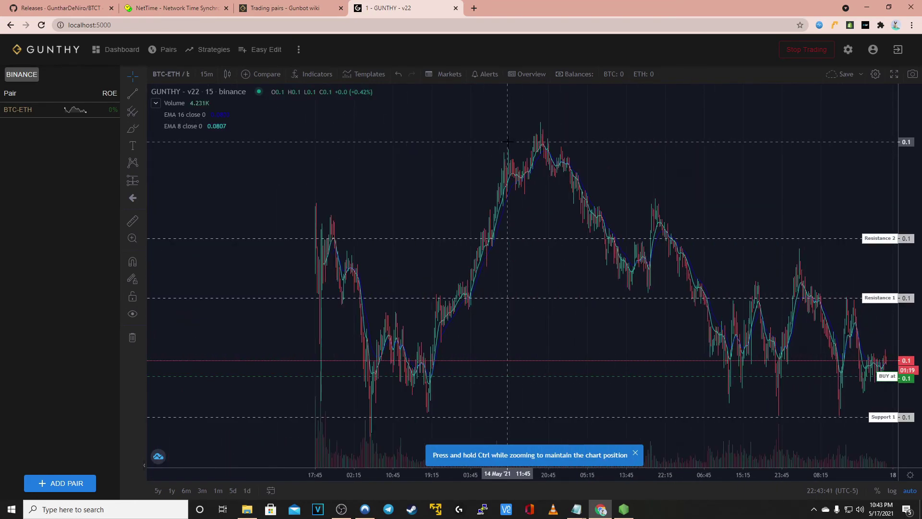
# Change the chart interval from 15m to 30-minute candles
pyautogui.click(203, 75)
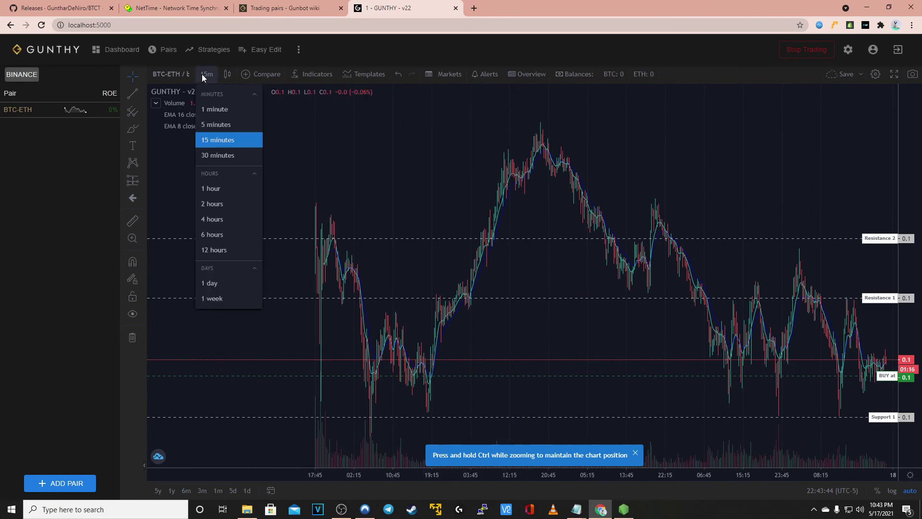
pyautogui.click(218, 152)
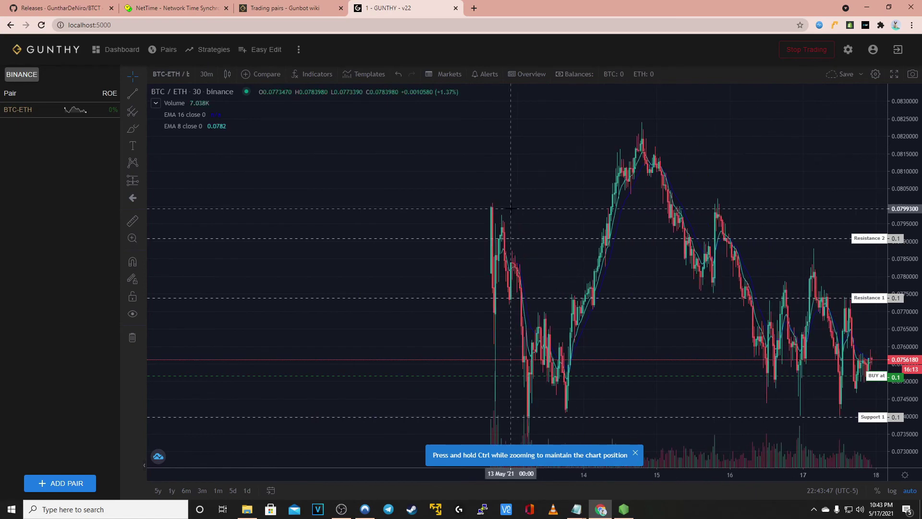
pyautogui.scroll(5, 511, 207)
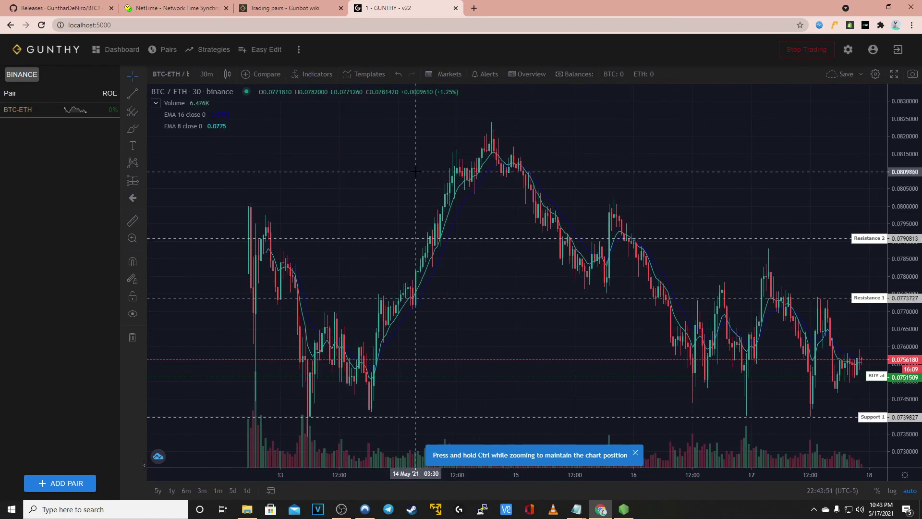
pyautogui.scroll(-1, 442, 182)
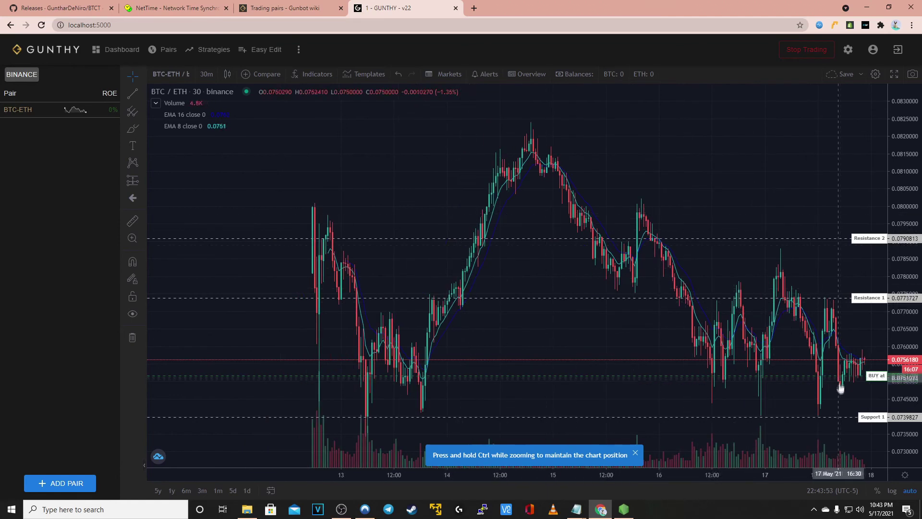
pyautogui.scroll(3, 779, 345)
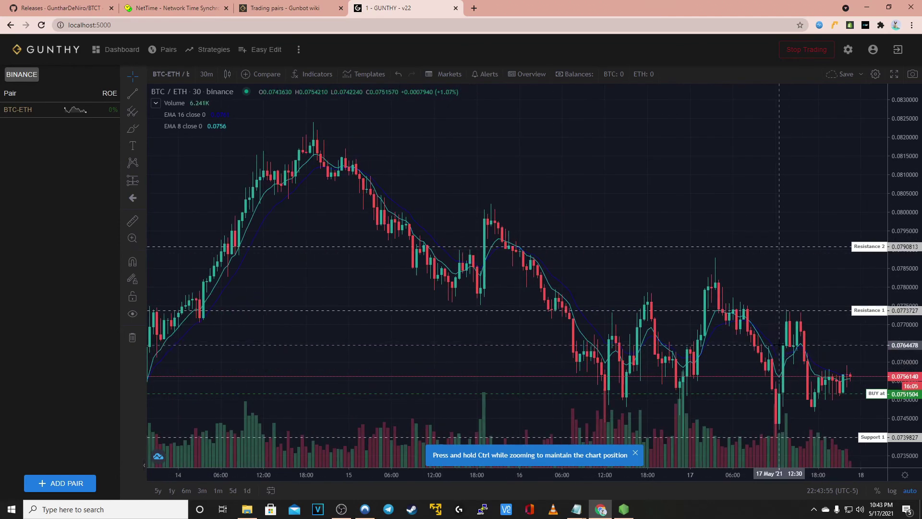
pyautogui.scroll(1, 779, 345)
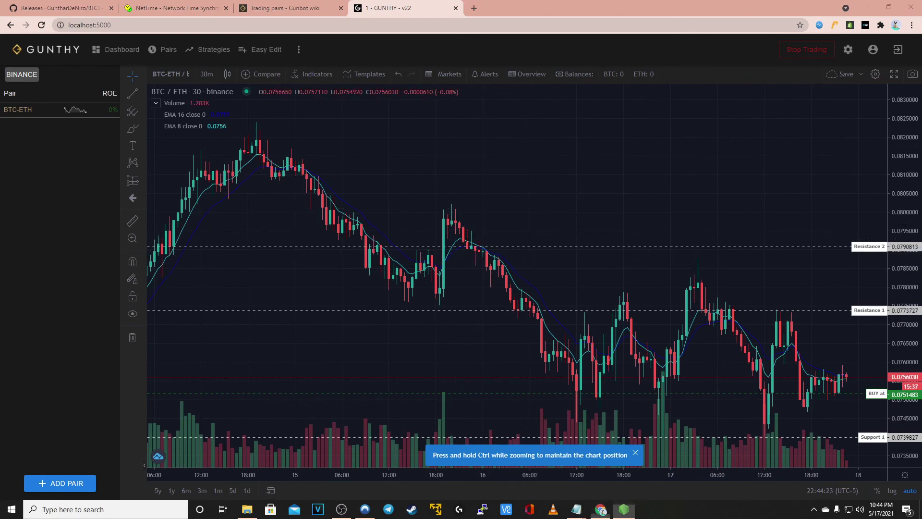
pyautogui.click(624, 509)
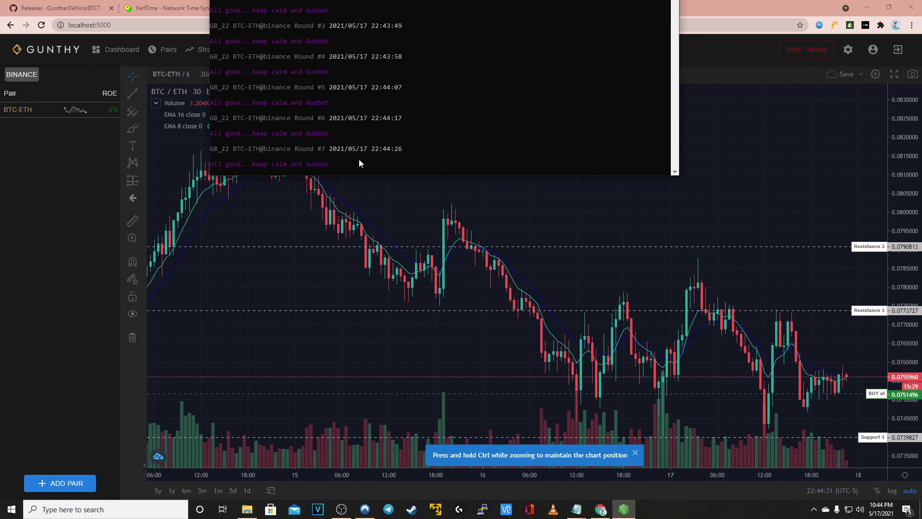
# Bring the Chrome browser back to the front after checking the console's all-good round logs
pyautogui.click(92, 171)
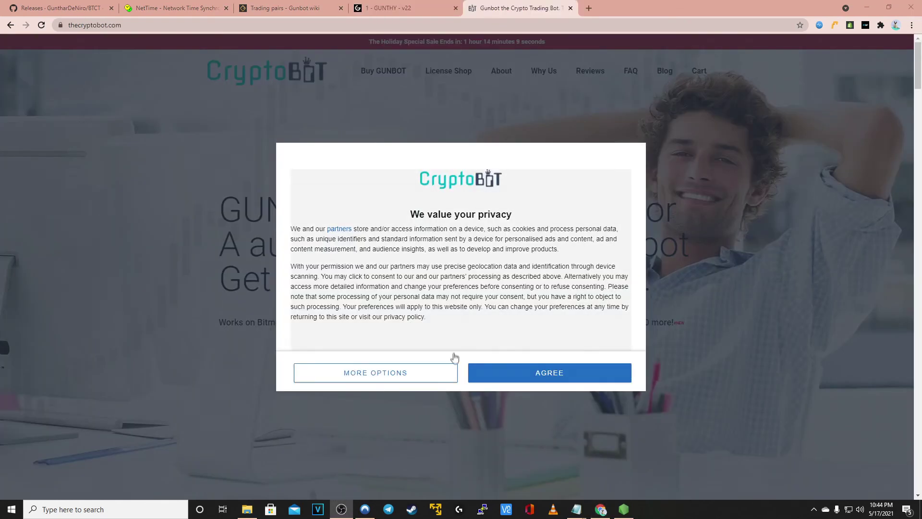
# Agree to thecryptobot.com privacy notice and select the thecryptobot.com address in the address bar
pyautogui.click(537, 378)
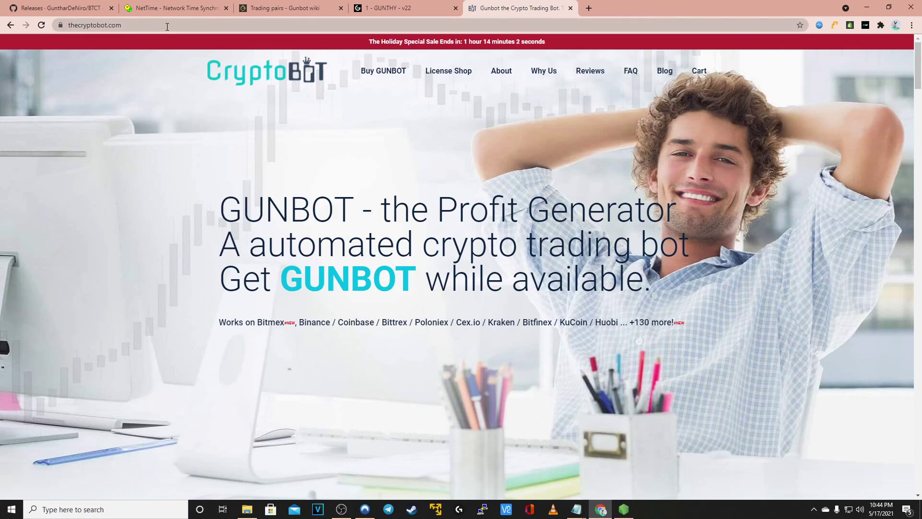
pyautogui.click(175, 30)
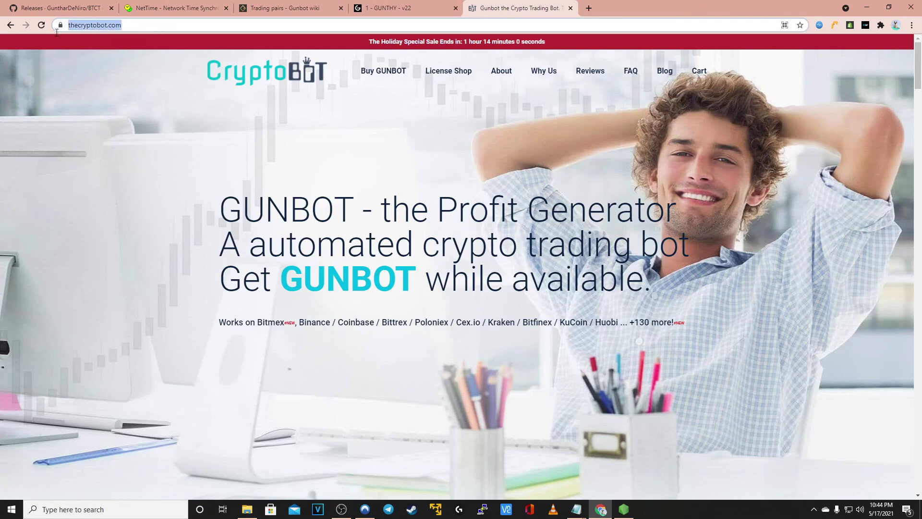